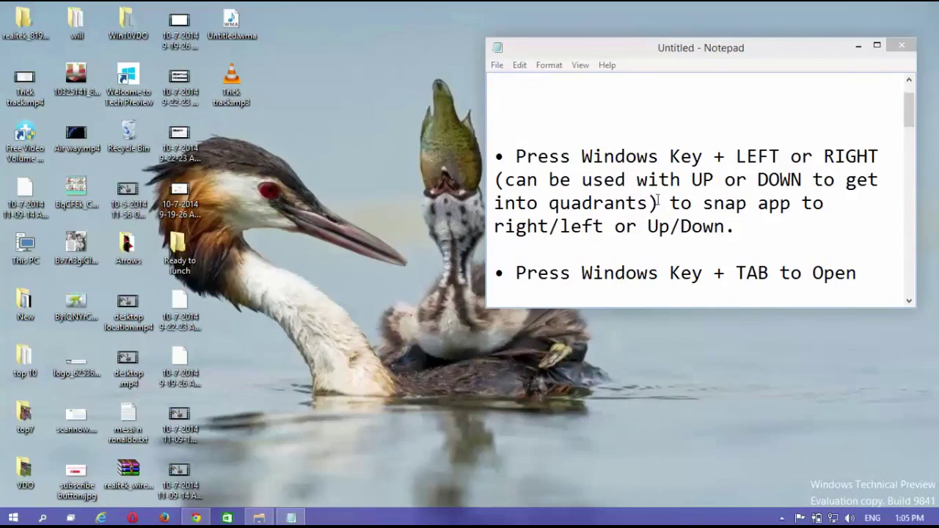
Highlight the snap-apps tip in the notes and bring the Twitter browser window back up
drag(735, 226, 494, 154)
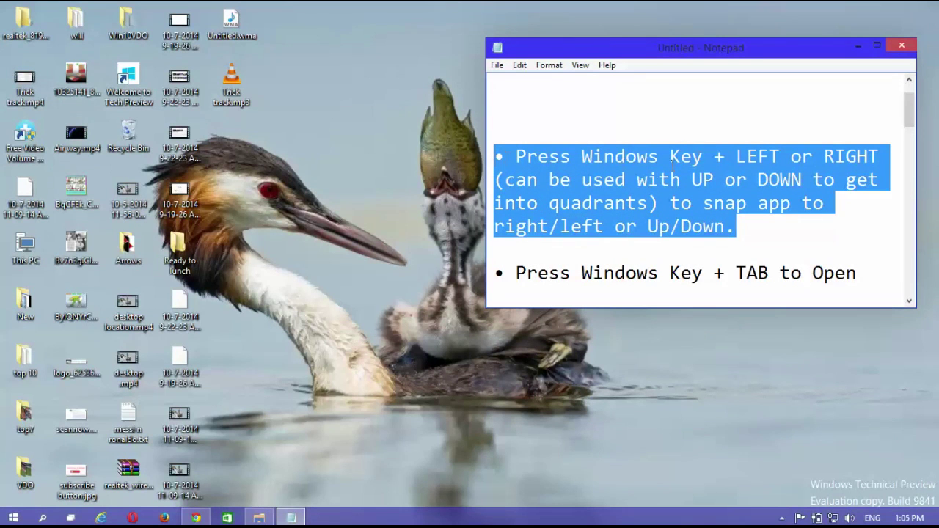
click(378, 243)
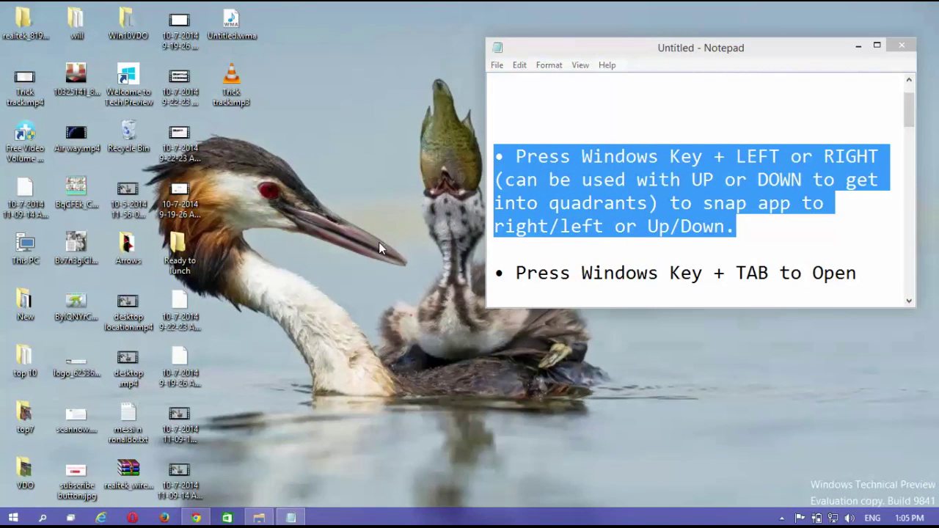
click(196, 518)
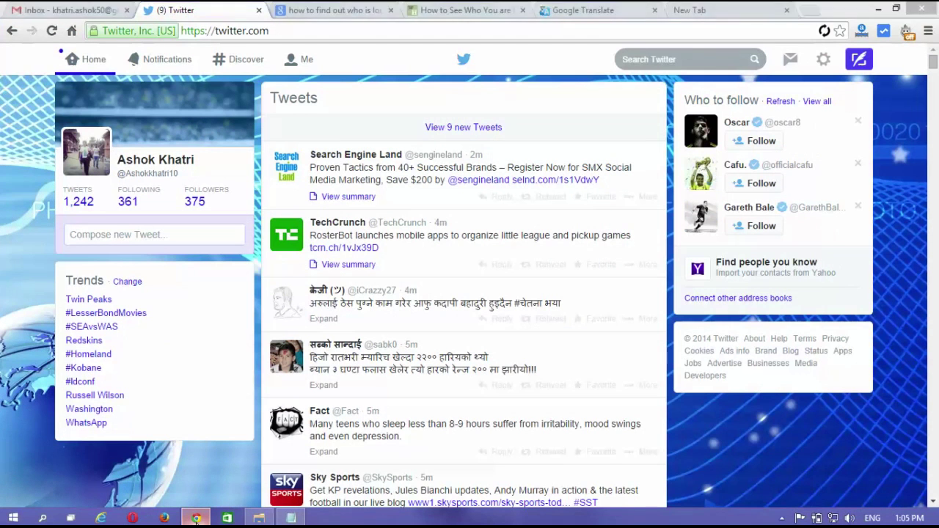
click(195, 518)
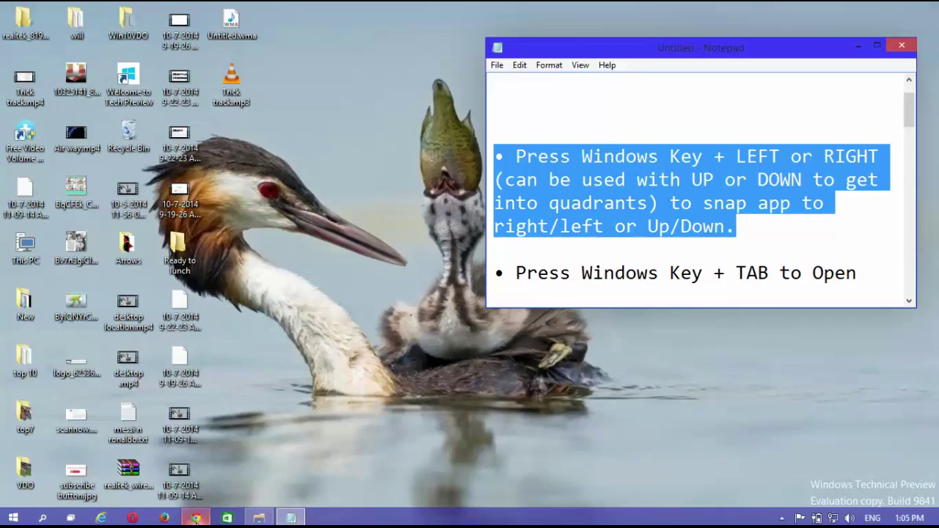
click(195, 517)
Snap the browser right, left, full screen, bottom half, bottom-right quadrant, then right half
key(super+Right)
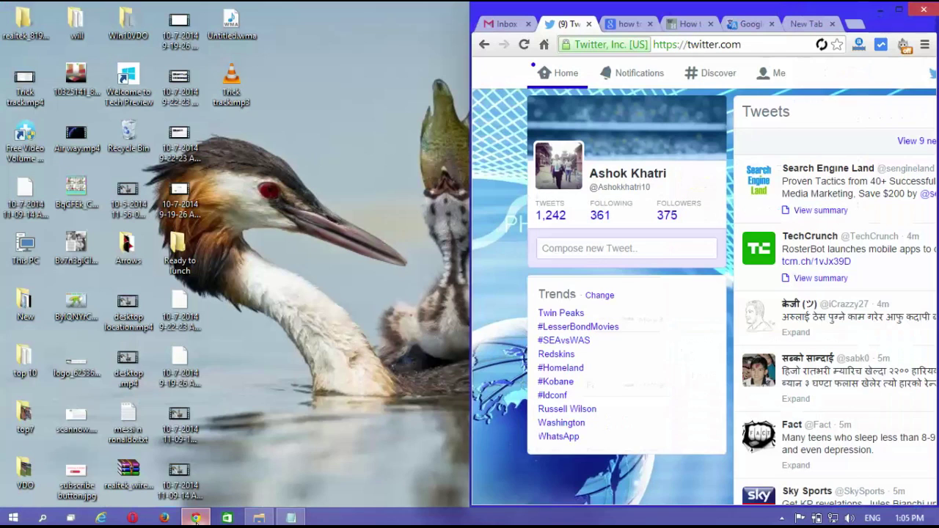
key(super+Left)
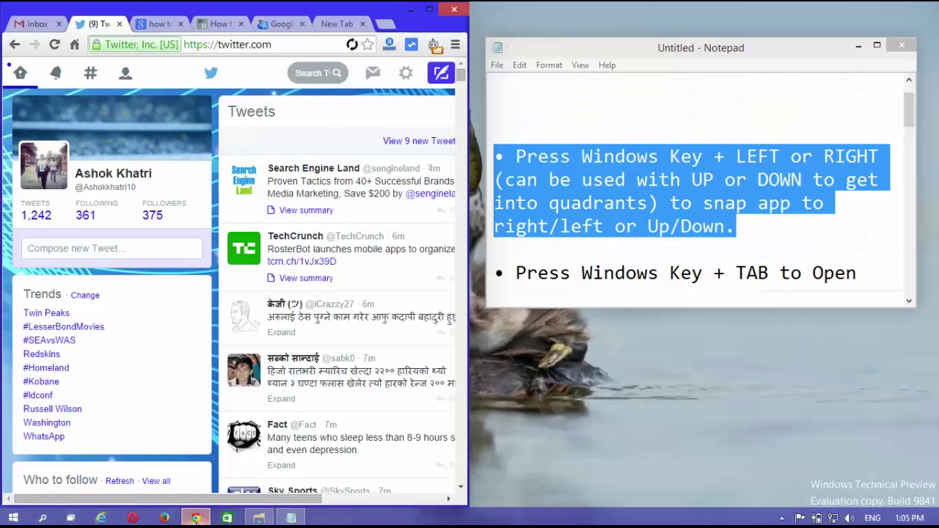
key(super+Up)
key(super+Up)
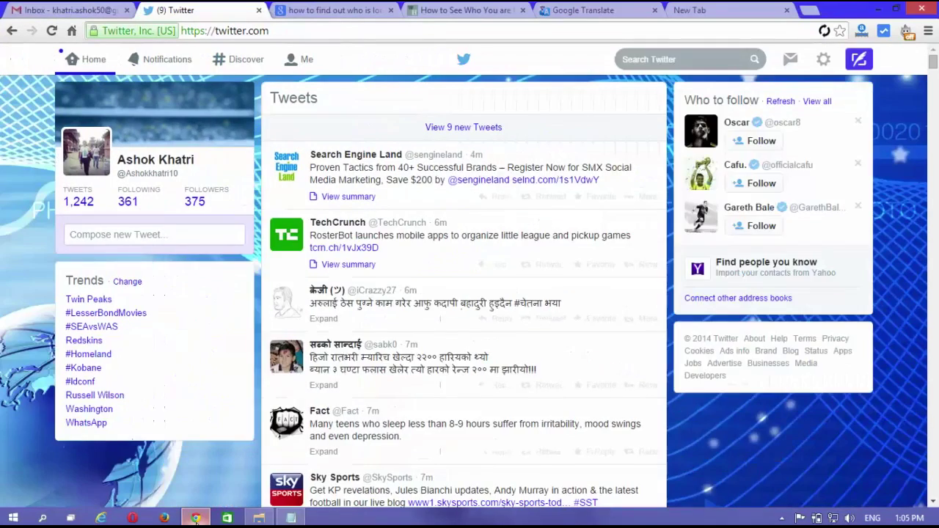
key(super+Down)
key(super+Down)
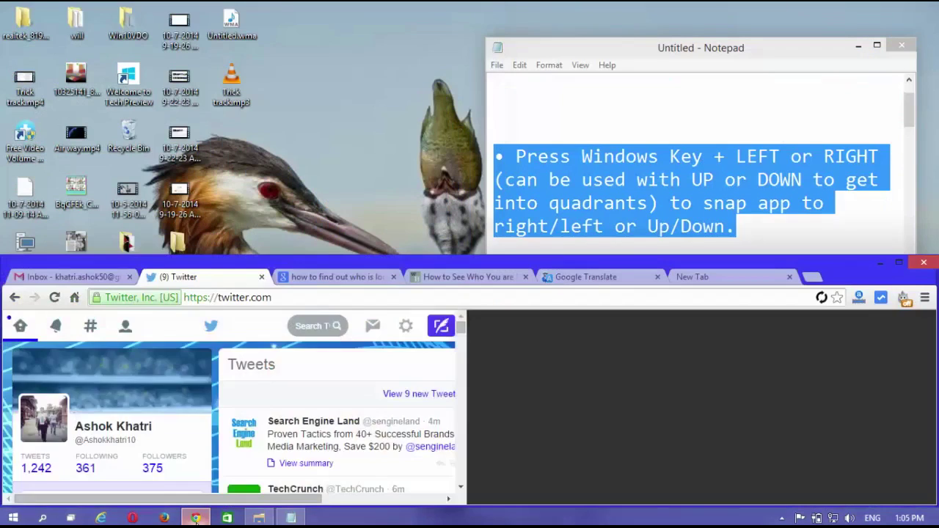
key(super+Right)
key(super+Up)
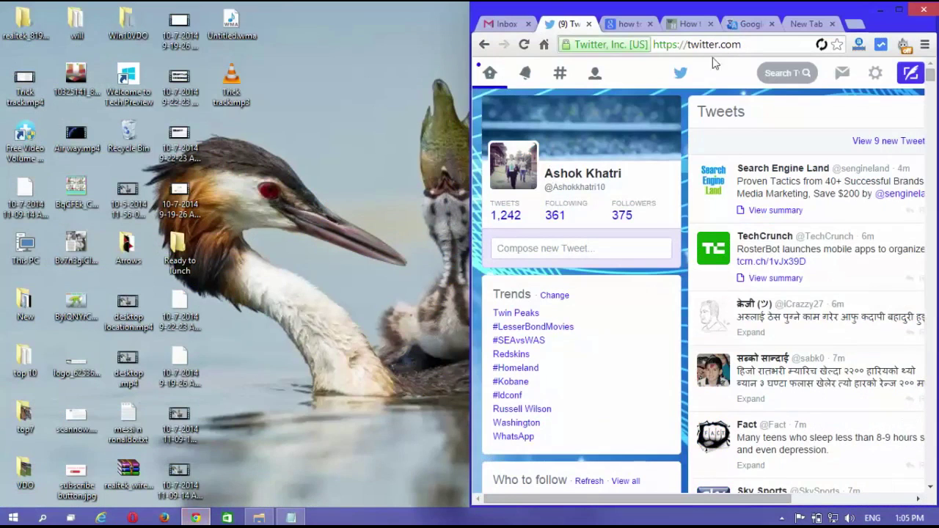
Minimize the browser, highlight the Task View tip, open Task View with Win+Tab, and return to Notepad
click(888, 14)
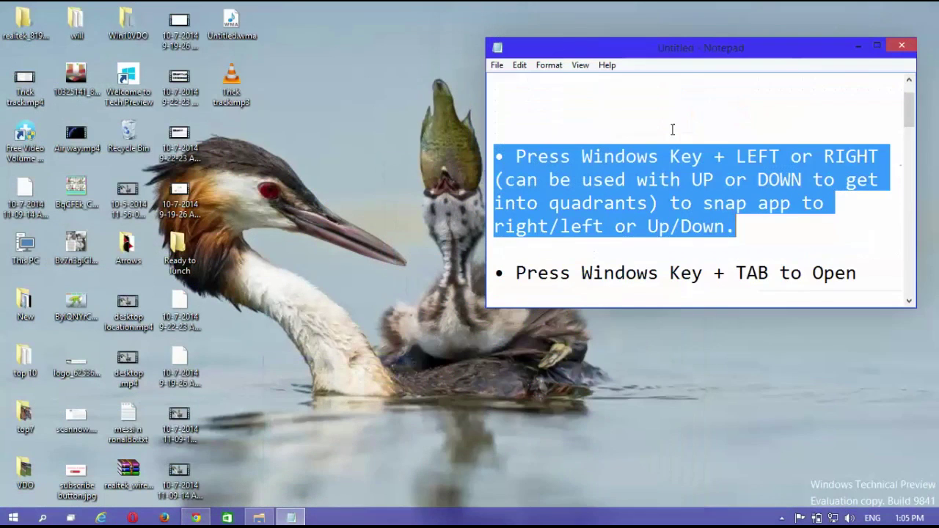
click(742, 235)
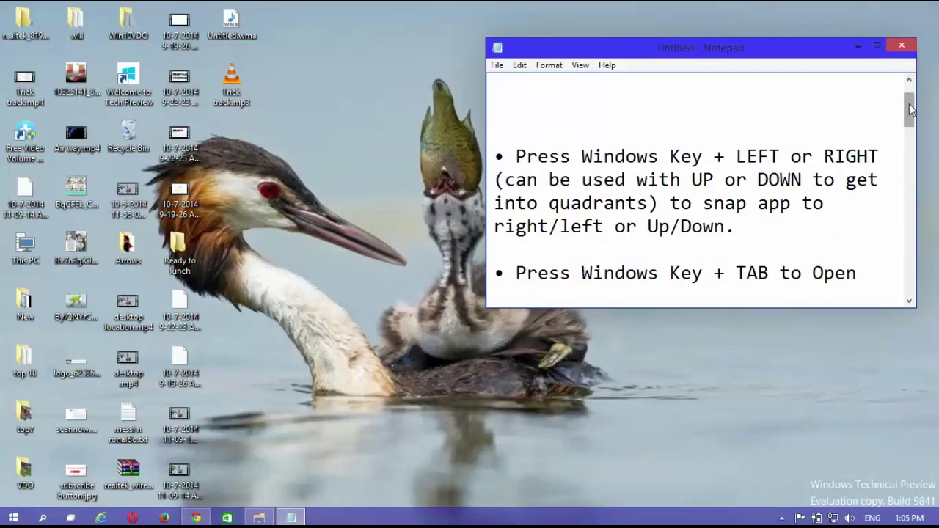
drag(910, 109, 909, 125)
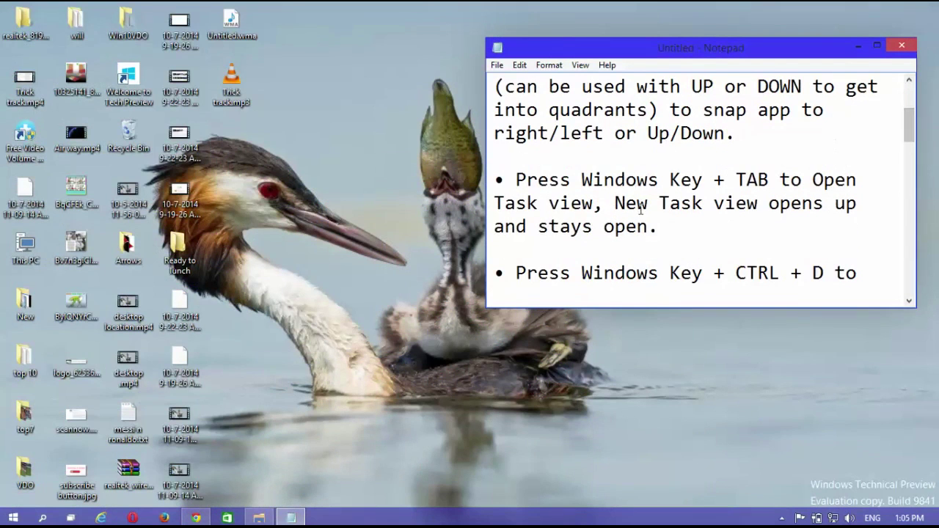
drag(661, 228, 492, 182)
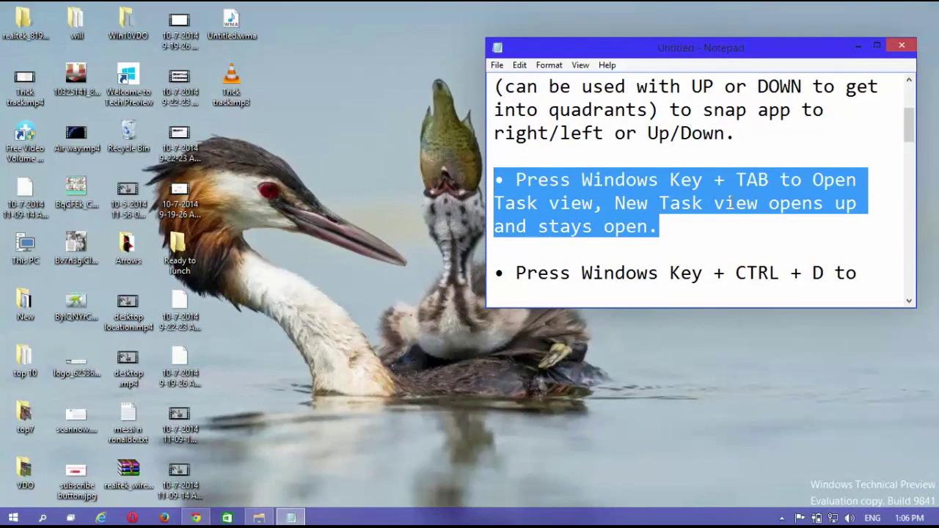
click(721, 227)
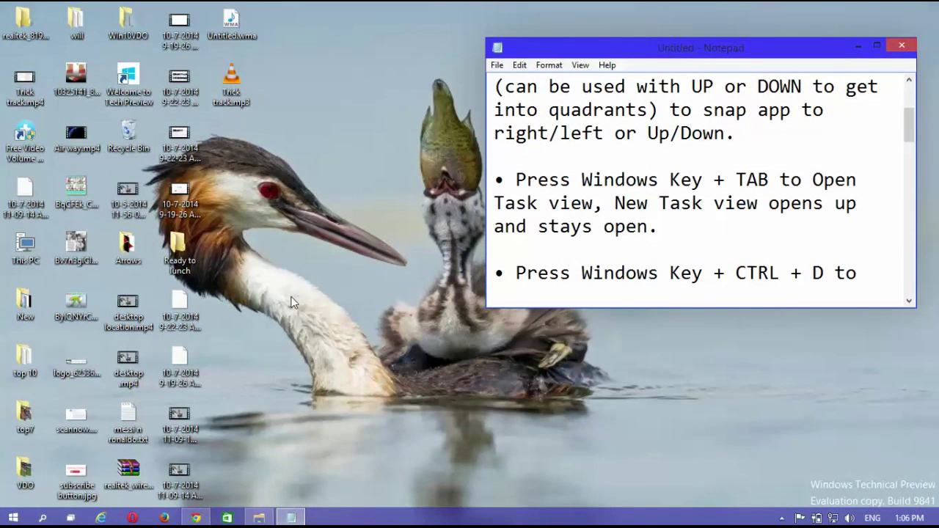
key(super+Tab)
key(super+Tab)
key(super+Tab)
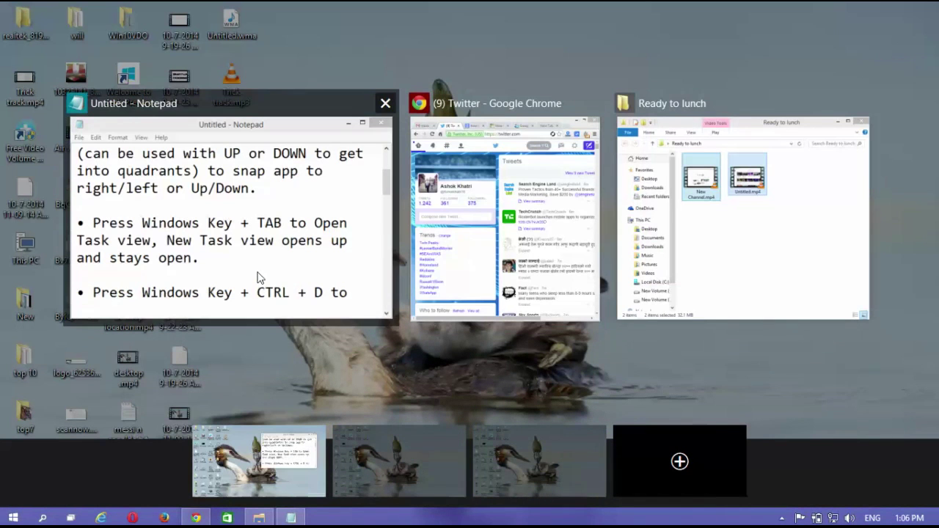
click(257, 277)
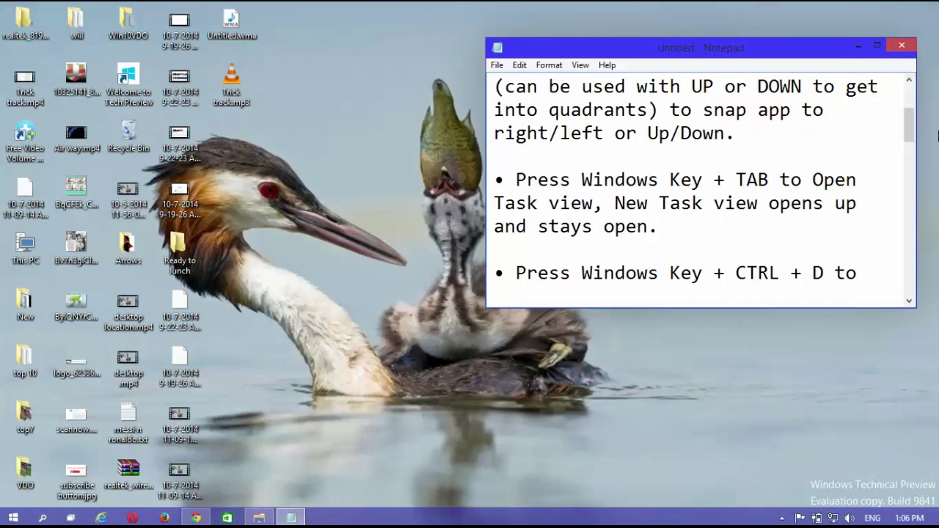
Highlight the virtual-desktop tip and create a new desktop with Win+Ctrl+D
drag(908, 126, 908, 137)
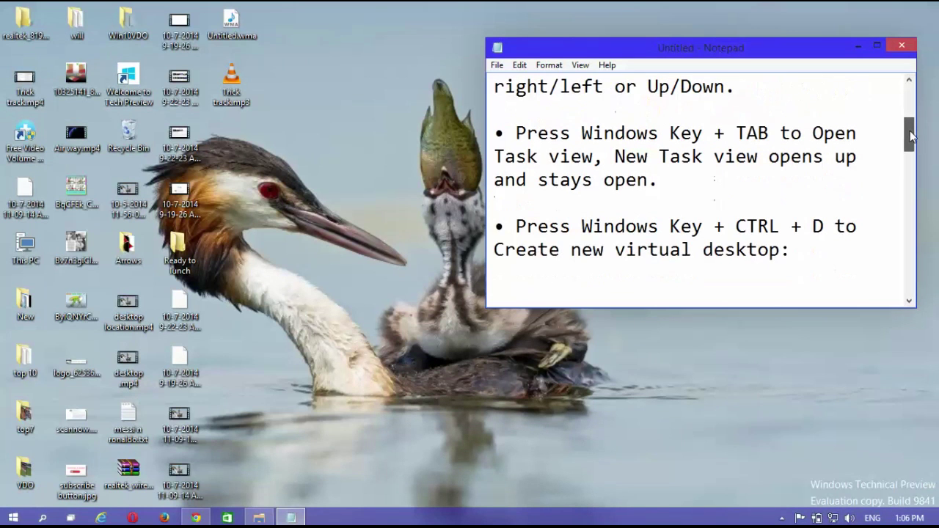
drag(800, 255, 494, 227)
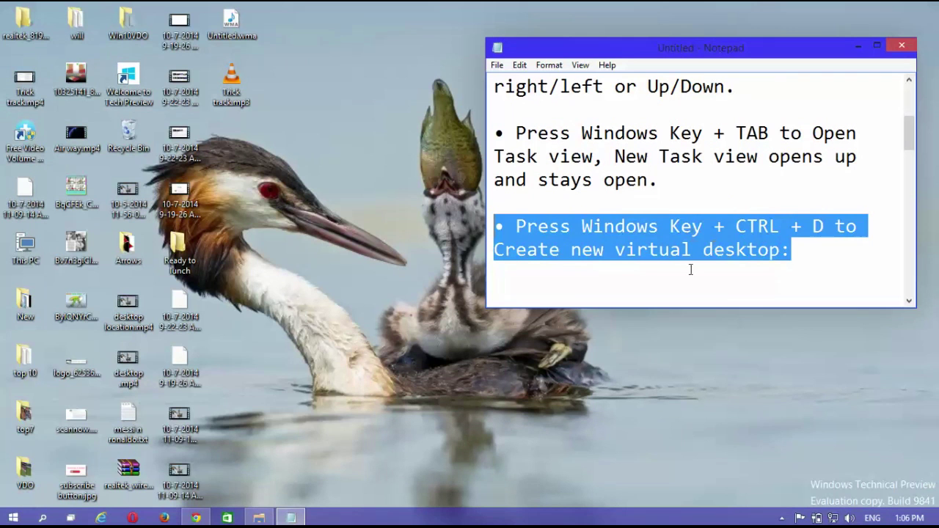
click(652, 271)
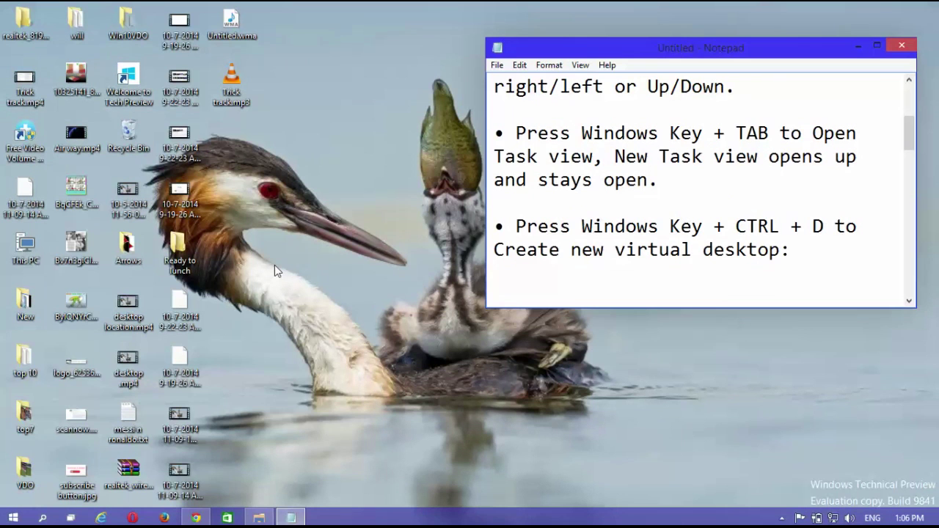
key(ctrl+super+d)
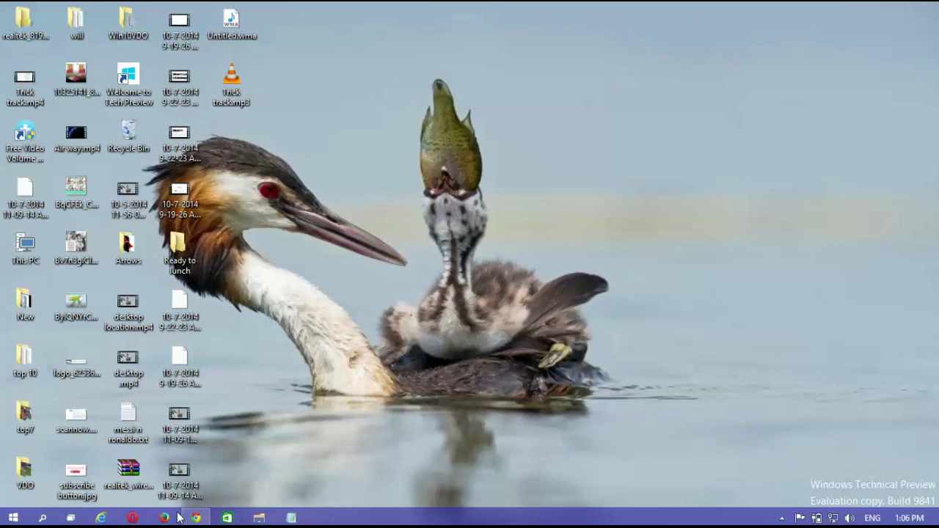
In Task View, close desktops 4, 3 and 2, then return to Notepad
click(76, 519)
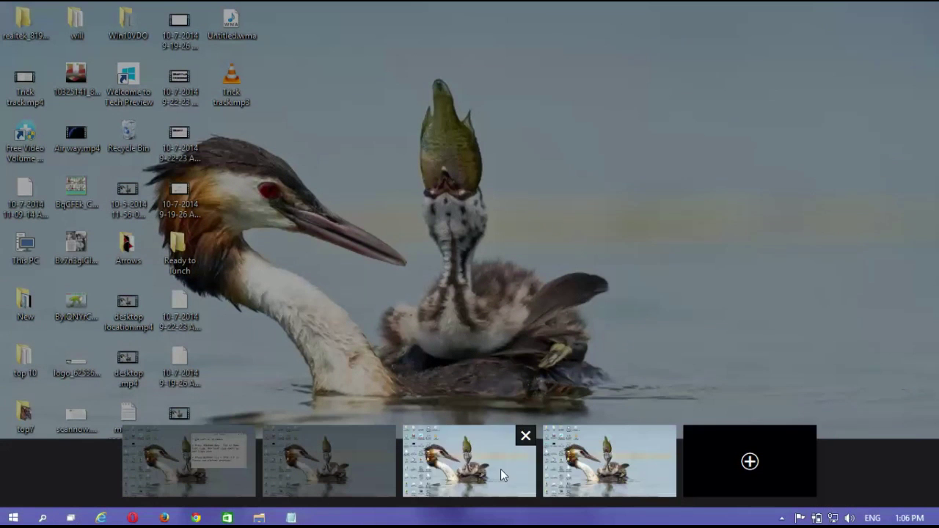
click(665, 434)
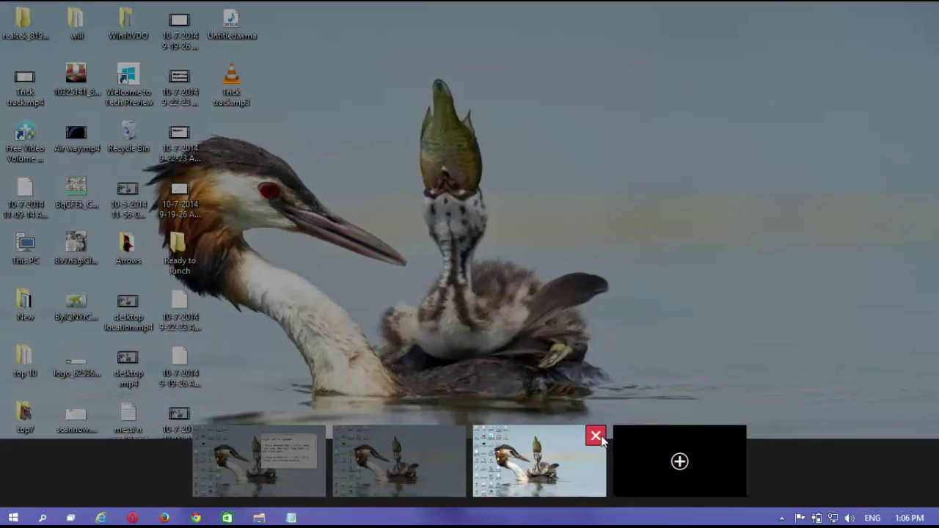
click(596, 436)
click(525, 437)
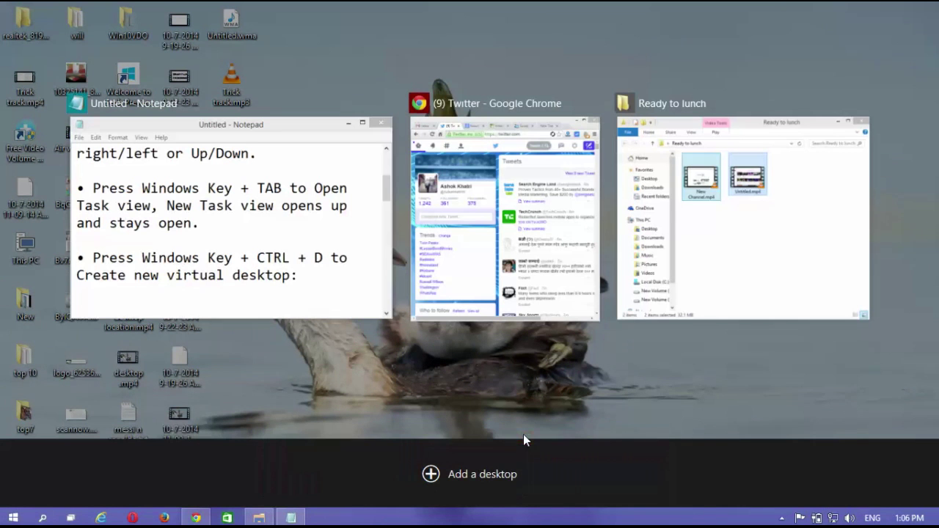
click(293, 239)
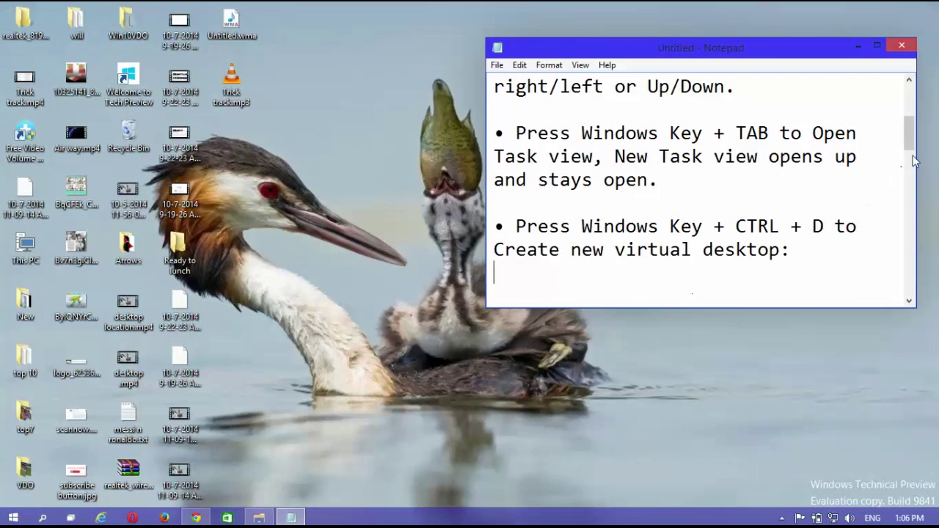
Highlight the next shortcut tip in the notes and minimize Notepad
drag(911, 142, 908, 157)
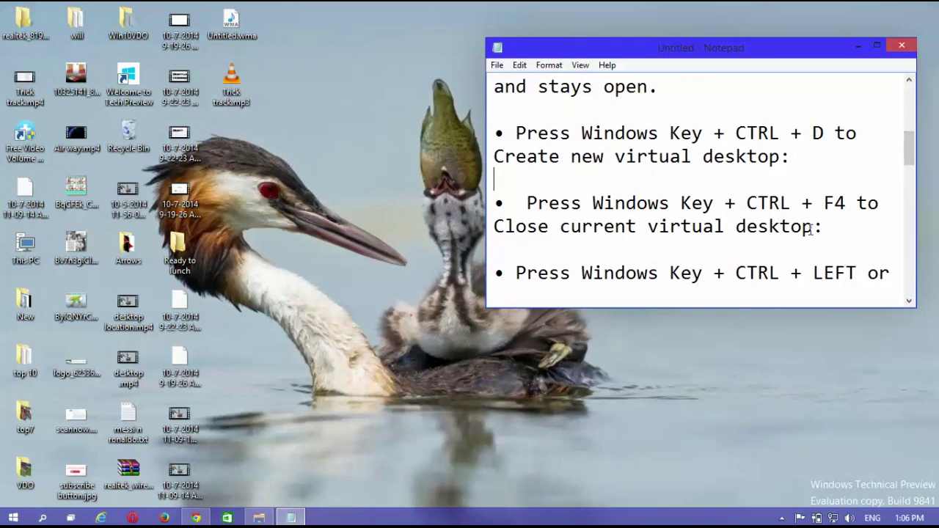
drag(824, 229, 498, 204)
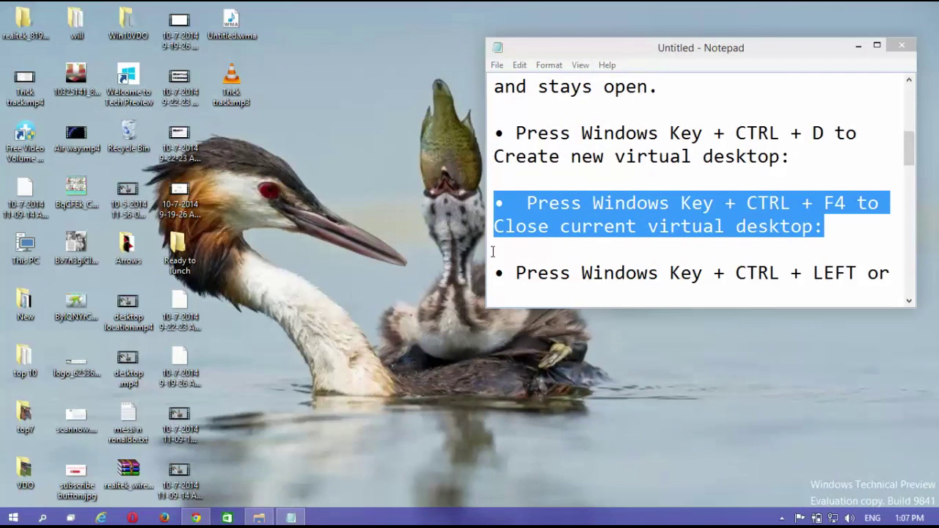
click(860, 46)
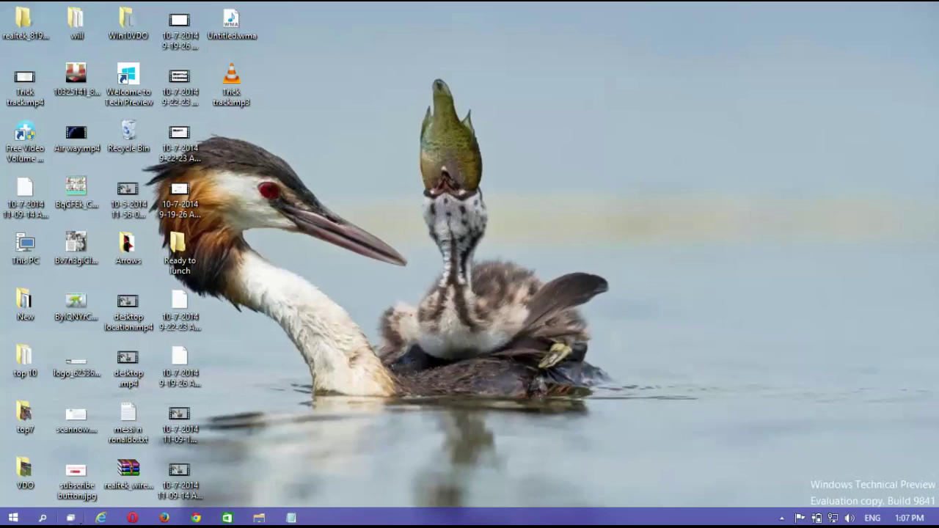
Add a virtual desktop in Task View, close the extras with Win+Ctrl+F4, and return to Notepad
click(70, 518)
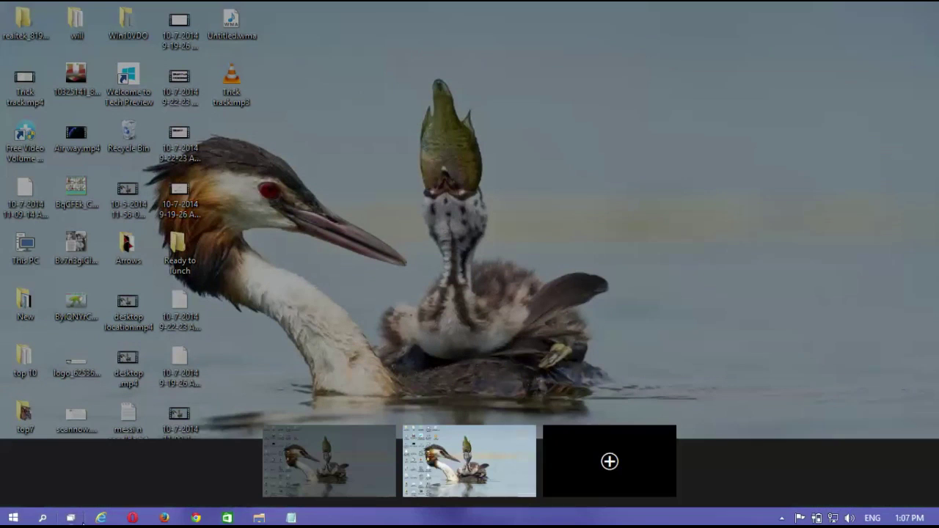
click(630, 460)
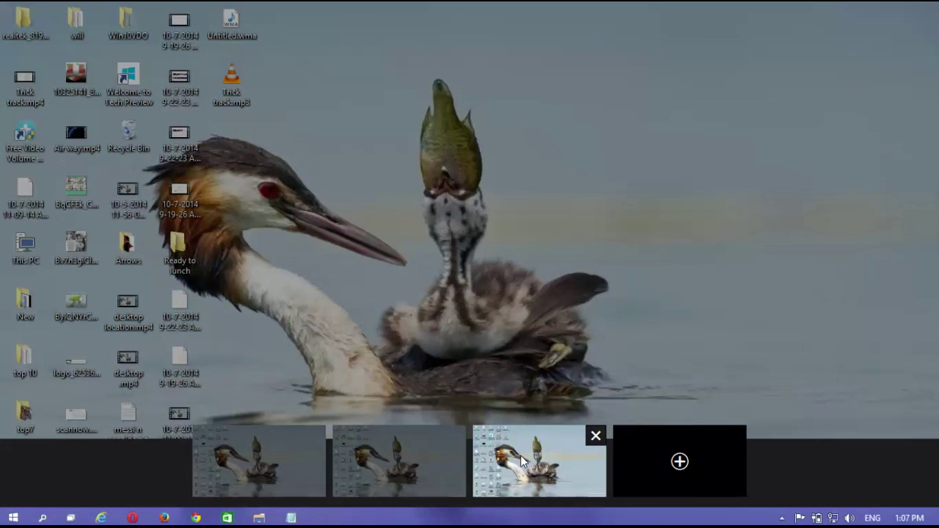
key(super+ctrl+F4)
key(super+ctrl+F4)
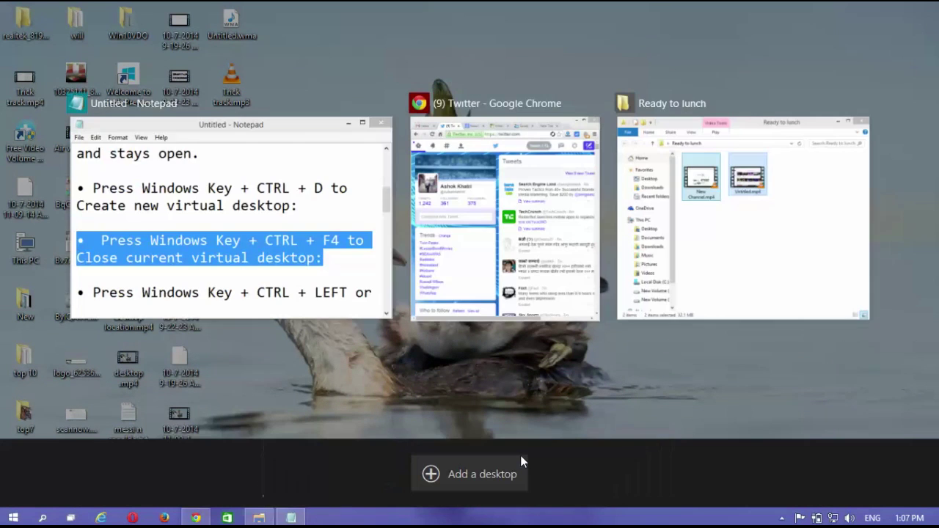
click(228, 203)
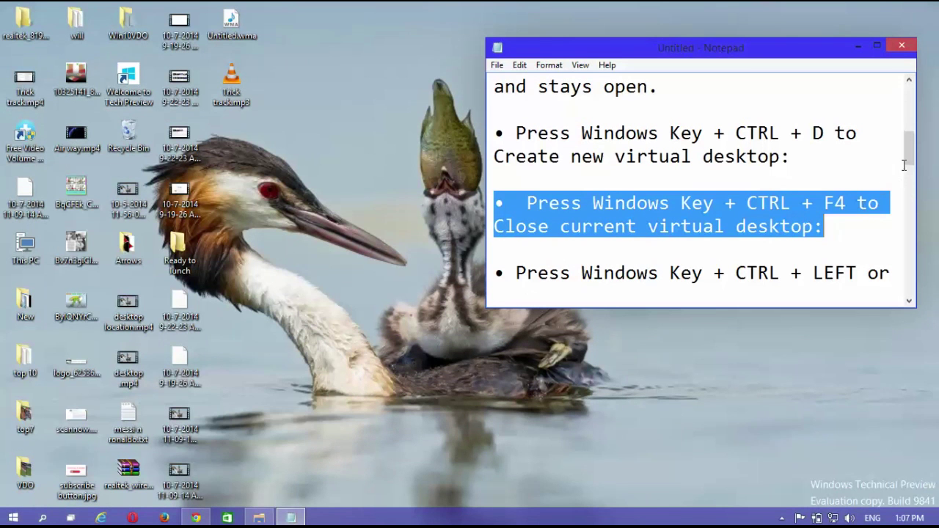
Highlight the desktop-switching tip, minimize Notepad, and add three desktops in Task View
drag(908, 153, 908, 166)
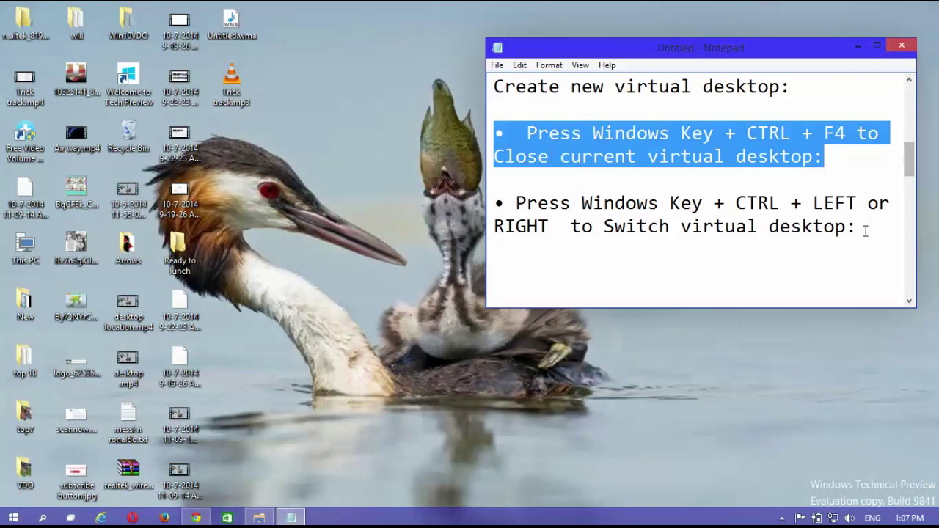
drag(868, 227, 491, 203)
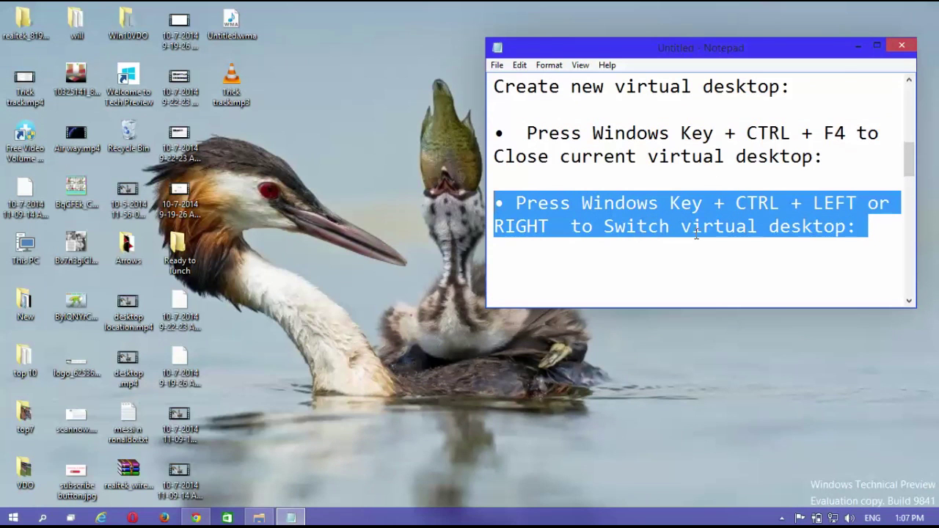
click(857, 46)
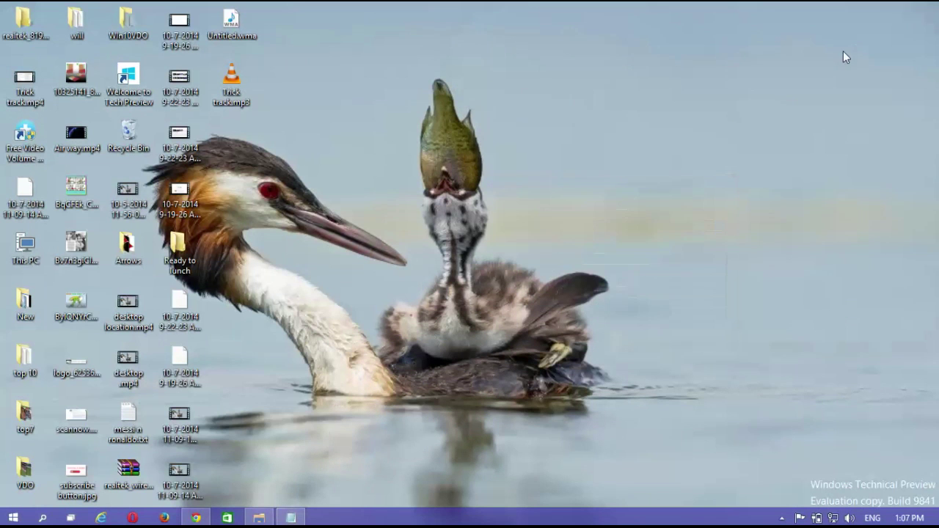
click(70, 518)
click(459, 477)
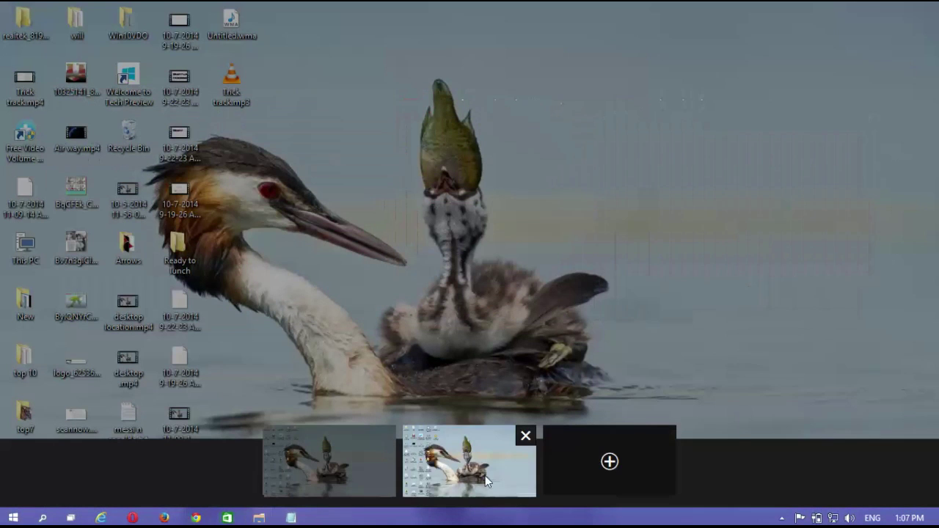
click(584, 466)
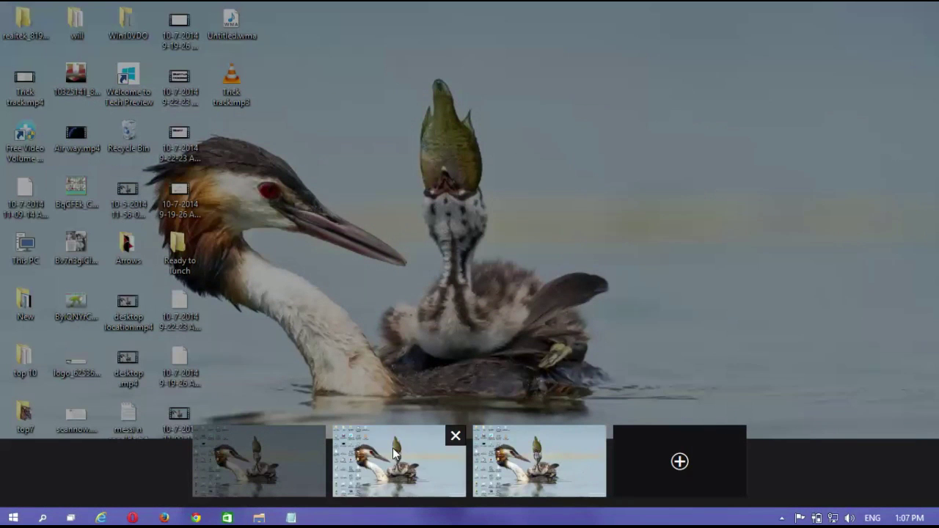
click(658, 460)
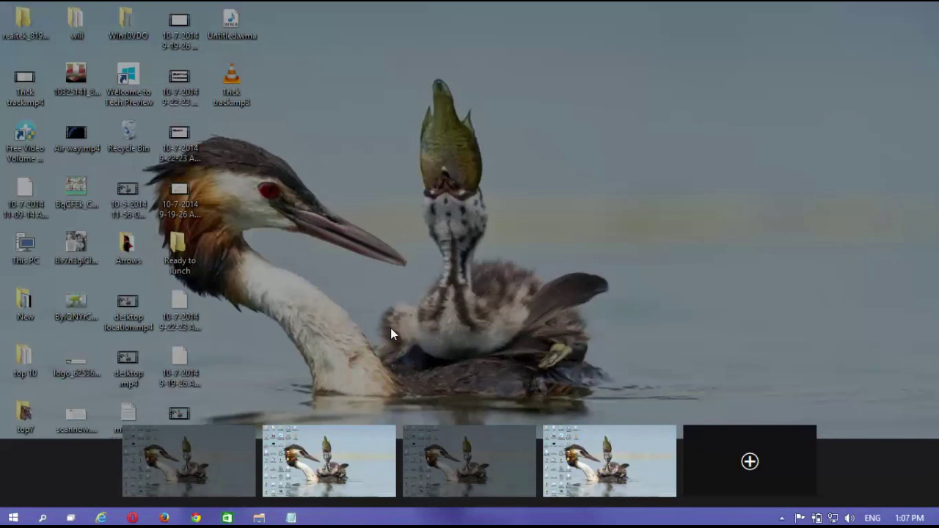
Switch desktops with Win+Ctrl+Right and Left, then bring Notepad up on desktop 2
key(super+ctrl+Right)
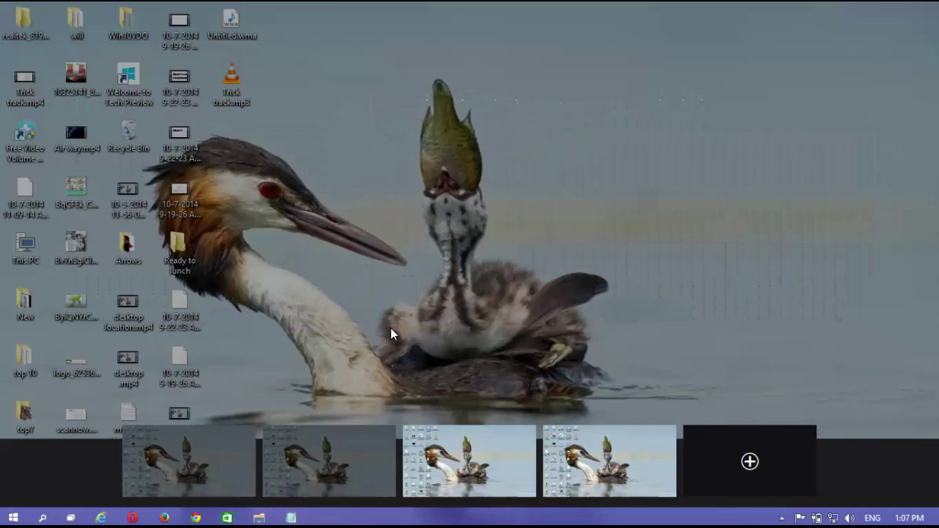
key(super+ctrl+Right)
key(super+ctrl+Left)
key(super+ctrl+Left)
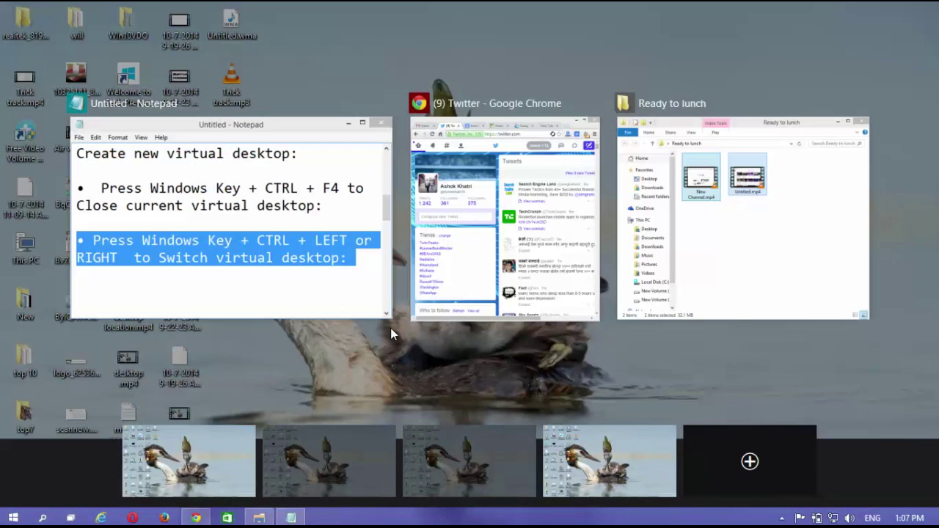
click(292, 225)
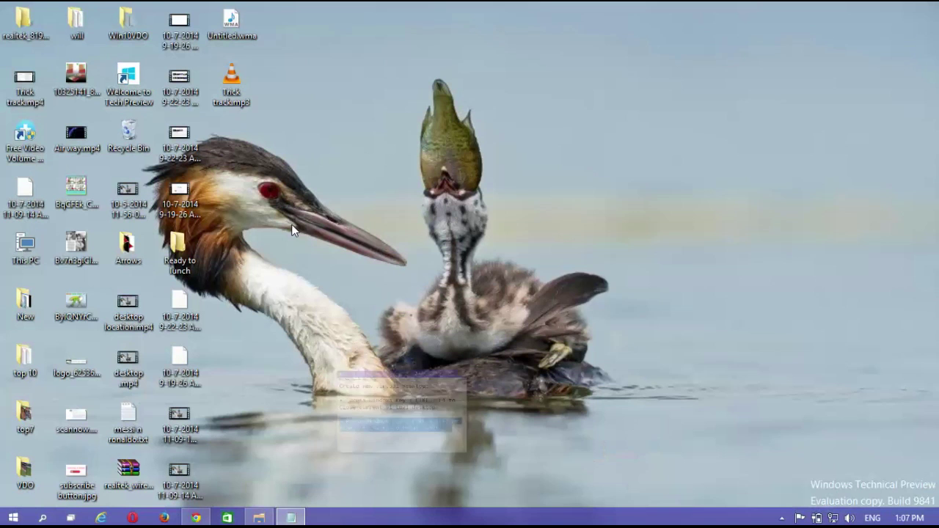
click(606, 272)
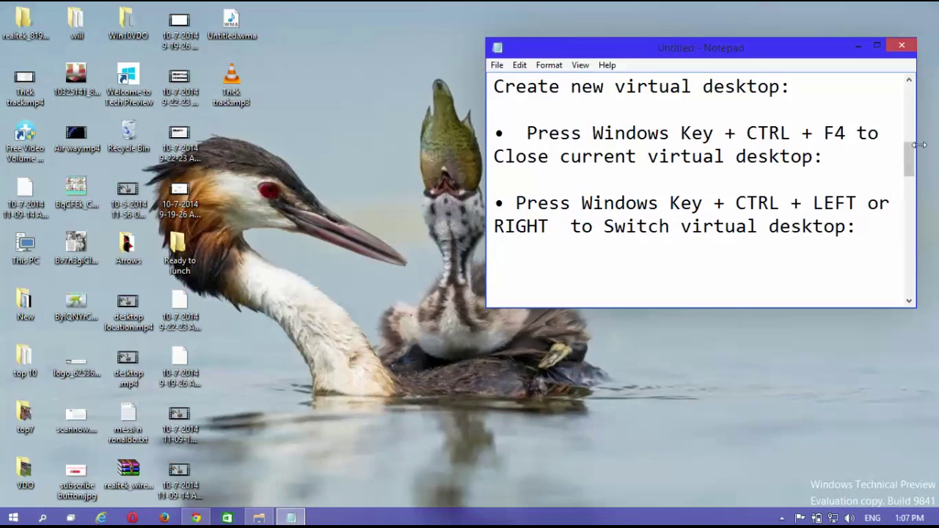
Open the charms bar with Win+C, dismiss it, and drag Notepad further left
drag(910, 167, 908, 183)
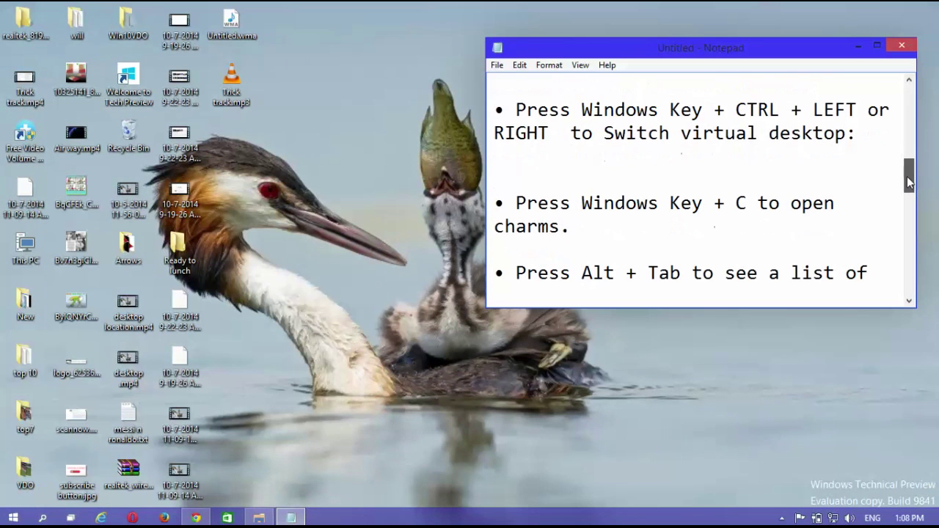
drag(579, 230, 471, 201)
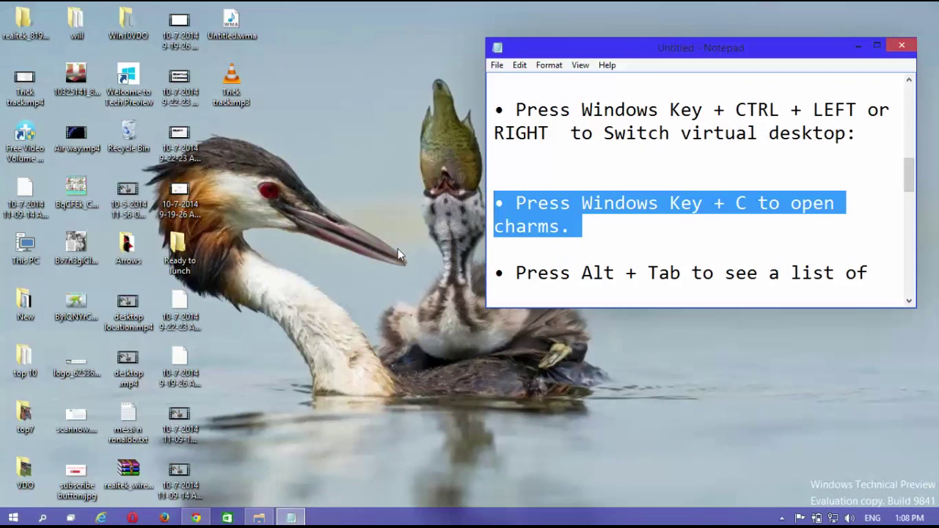
key(super+c)
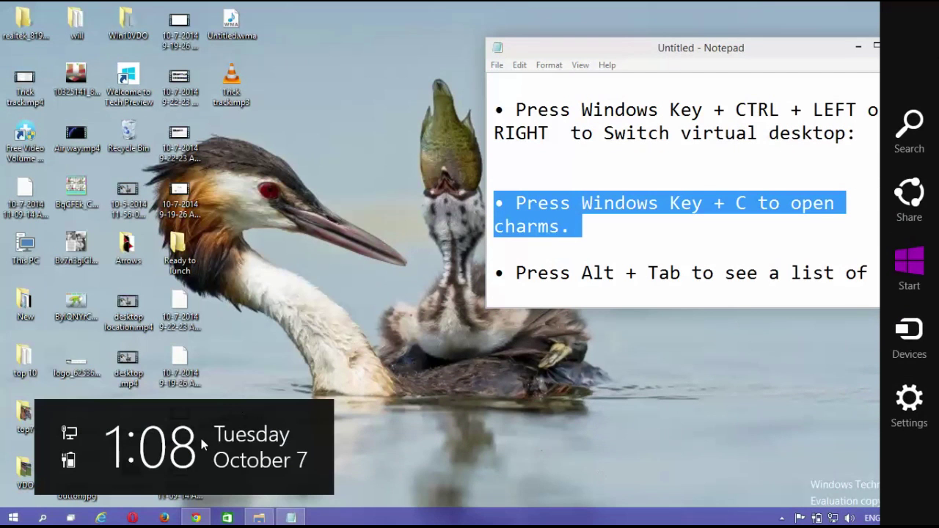
click(483, 419)
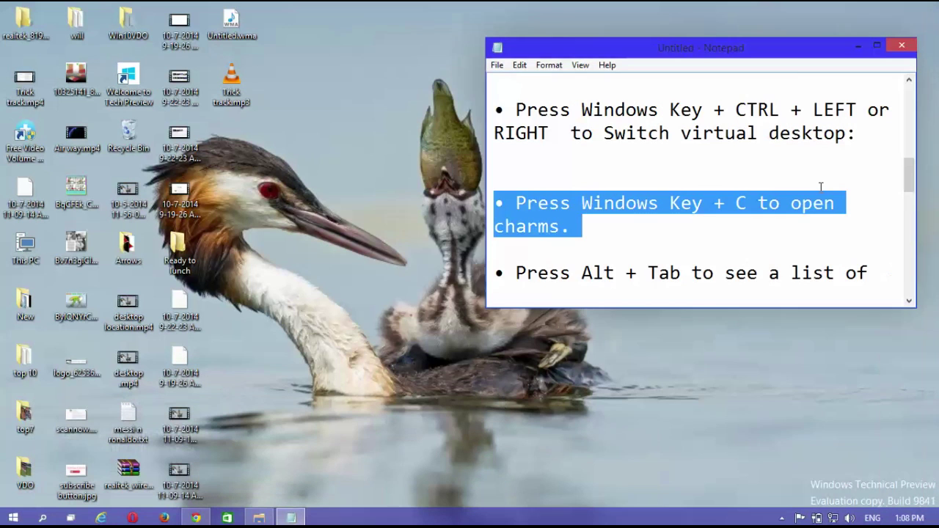
drag(800, 45, 676, 43)
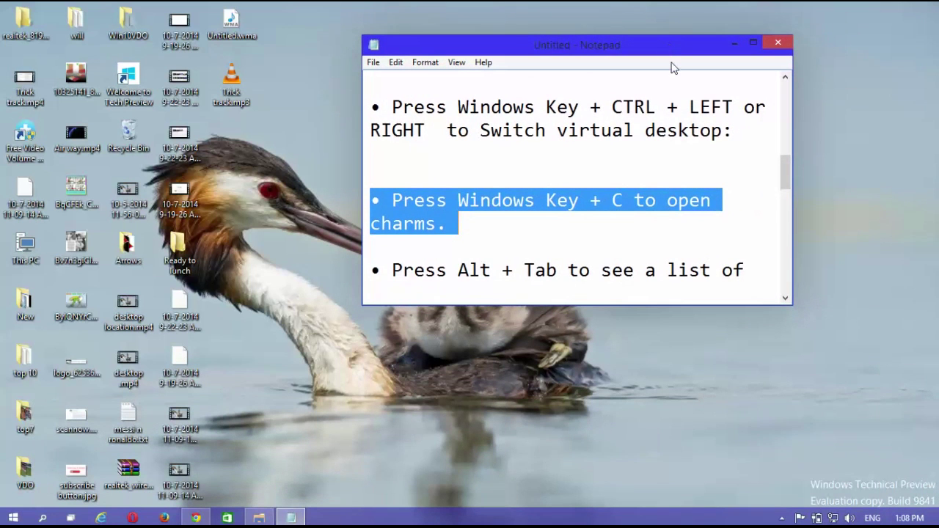
click(697, 226)
drag(784, 170, 783, 178)
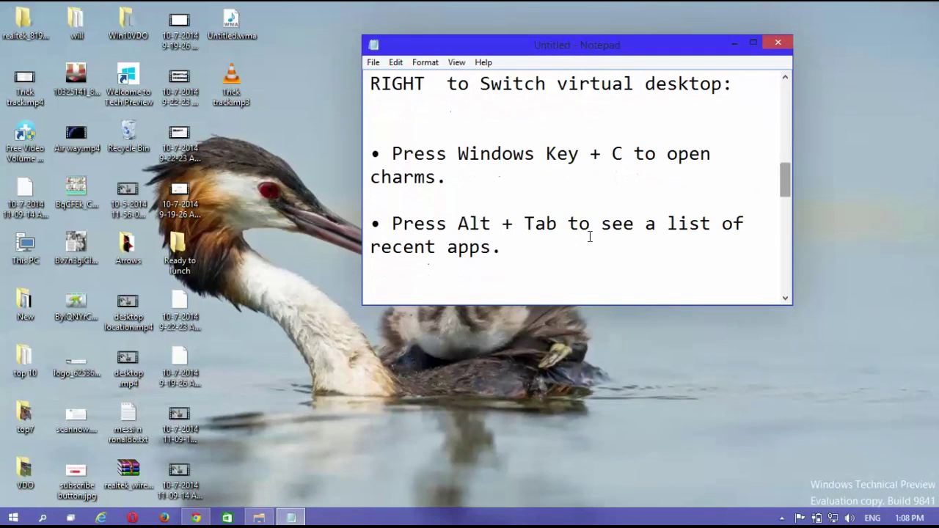
drag(504, 250, 369, 226)
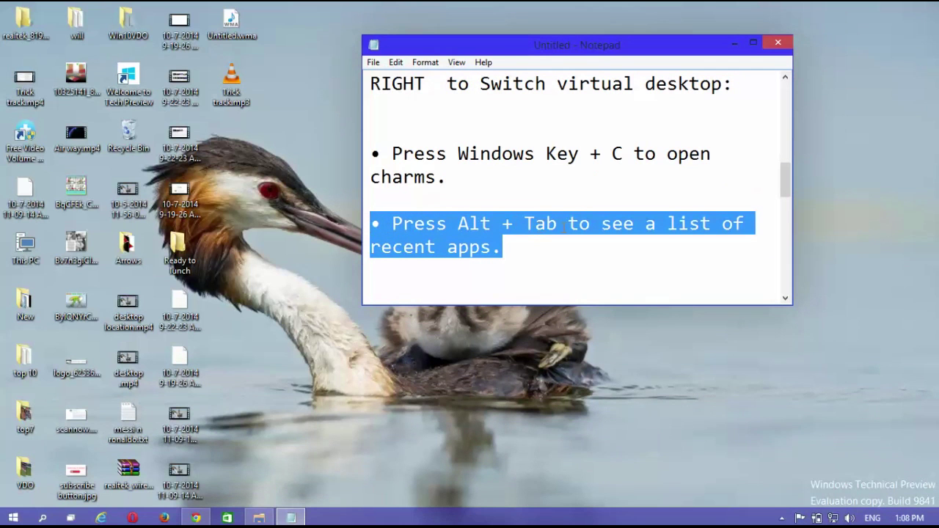
click(559, 254)
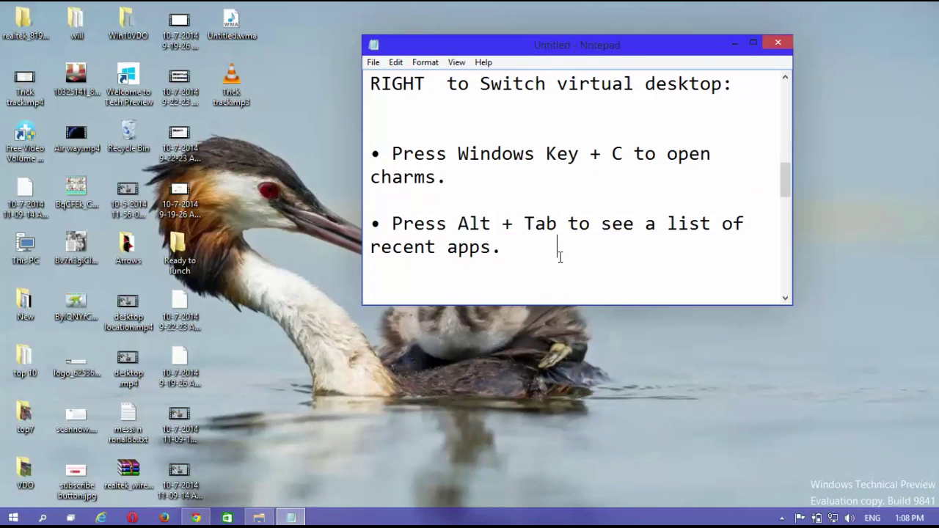
key(alt+Tab)
key(alt+Tab)
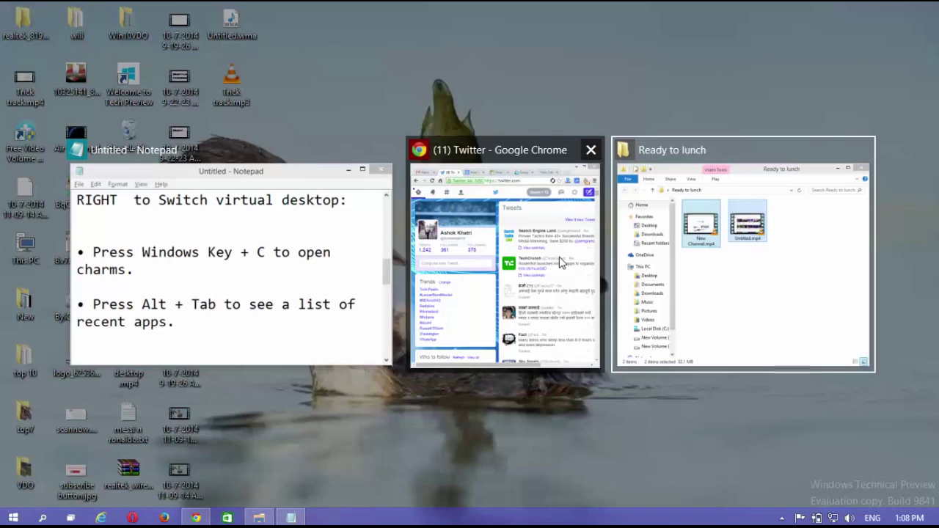
key(alt+Tab)
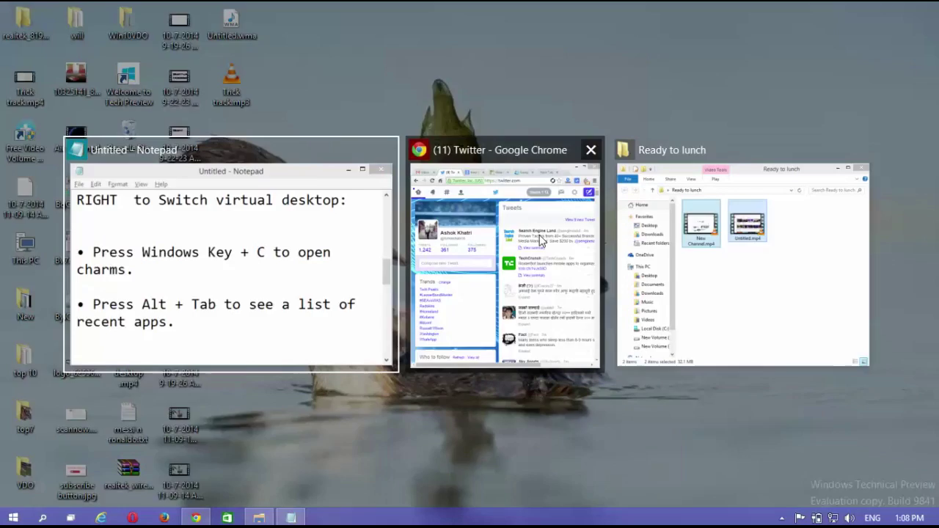
key(Escape)
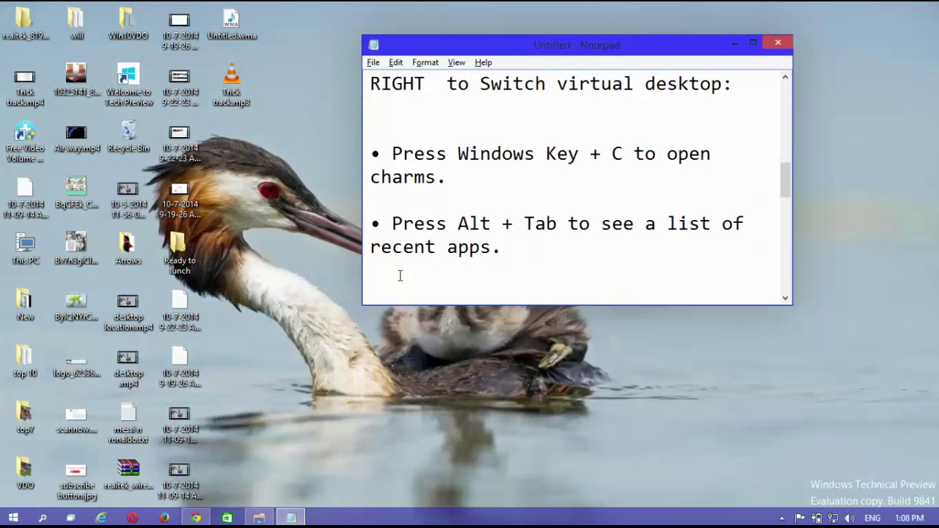
drag(784, 193, 784, 203)
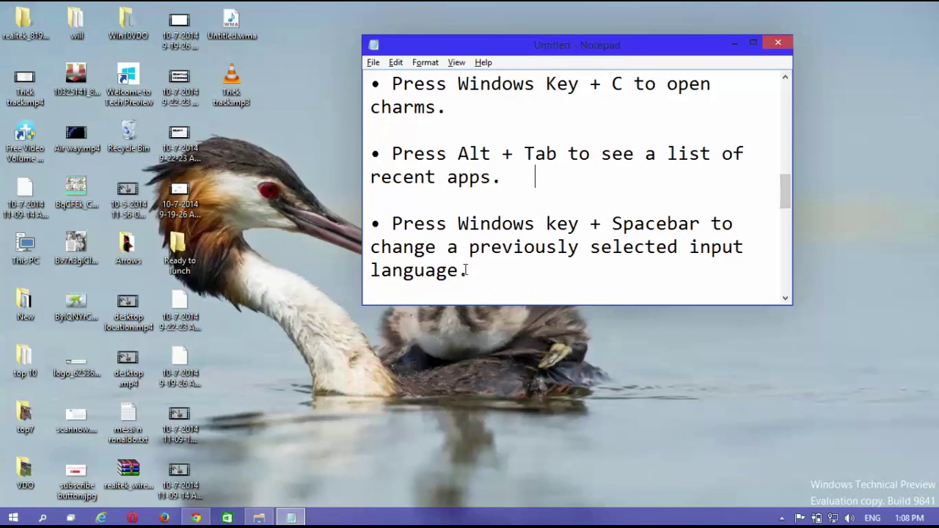
drag(470, 271, 370, 224)
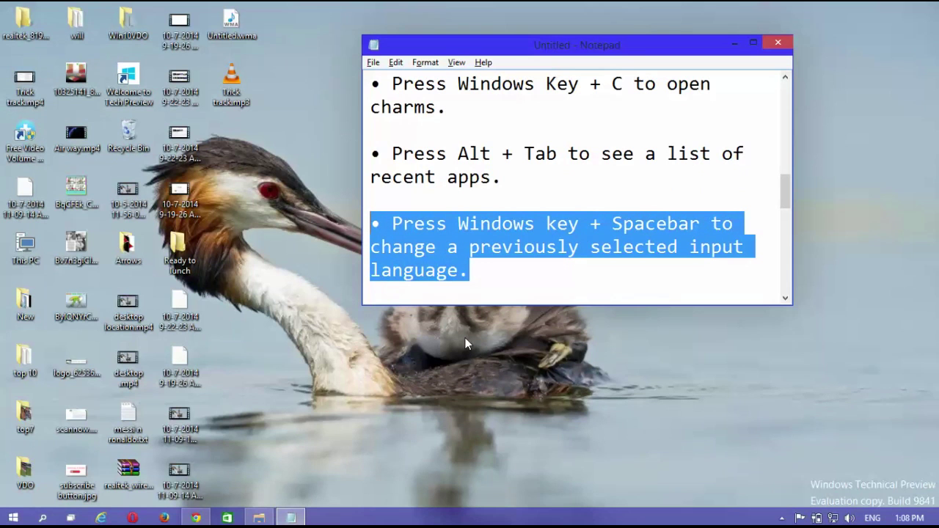
key(super+space)
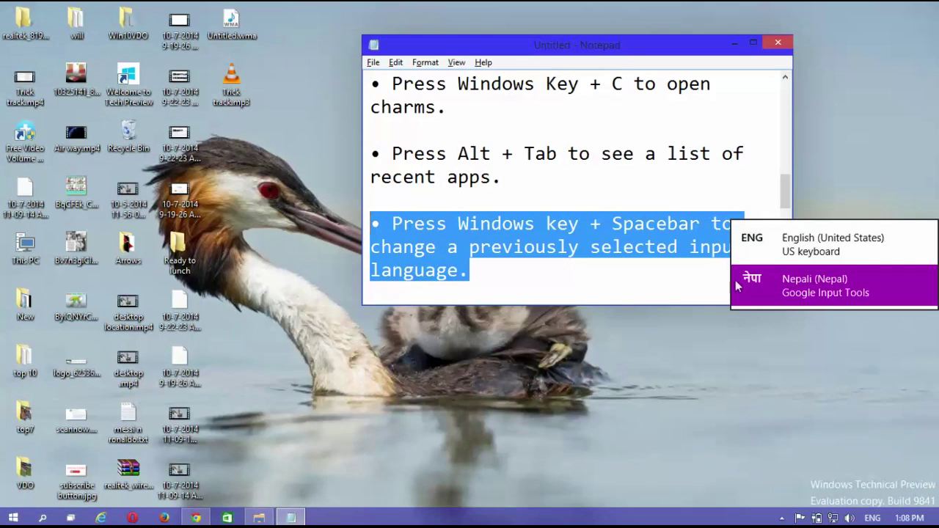
key(super+space)
key(super+space)
key(super+space)
key(super+space)
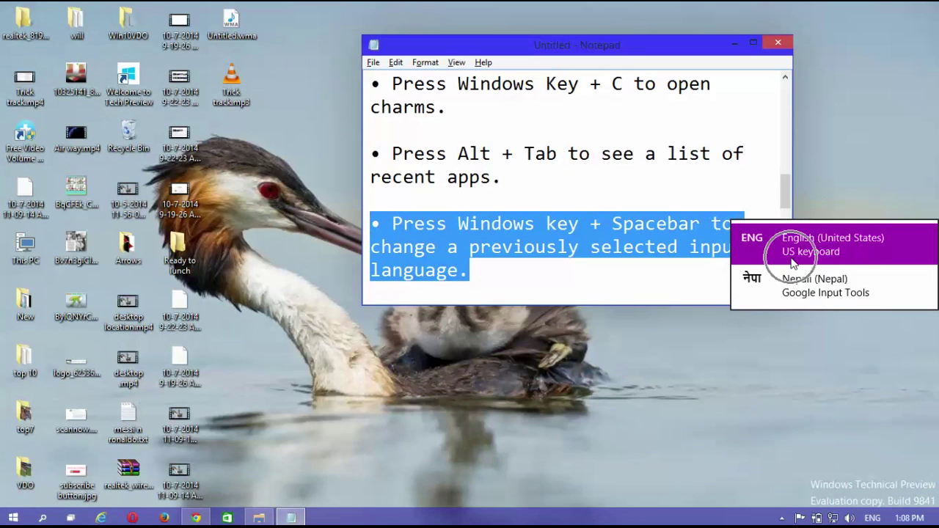
key(super+space)
key(super+space)
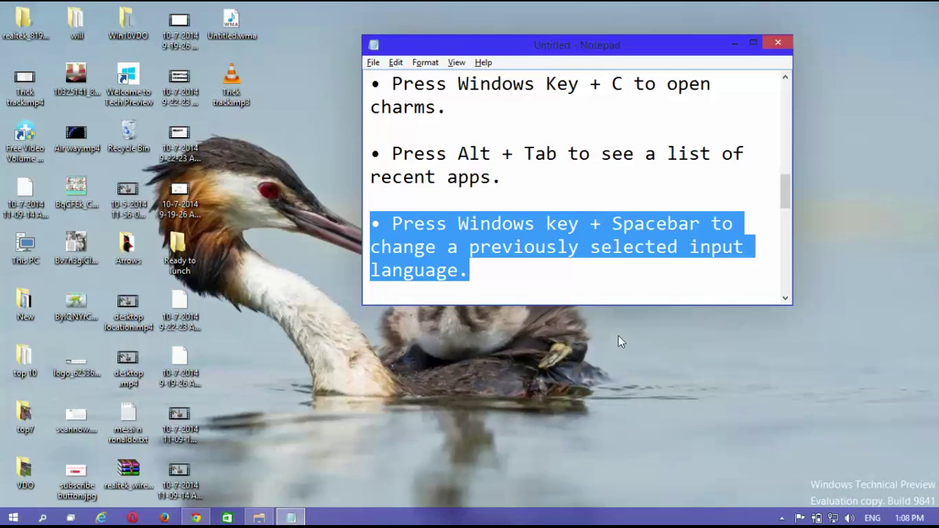
click(648, 278)
drag(786, 192, 783, 211)
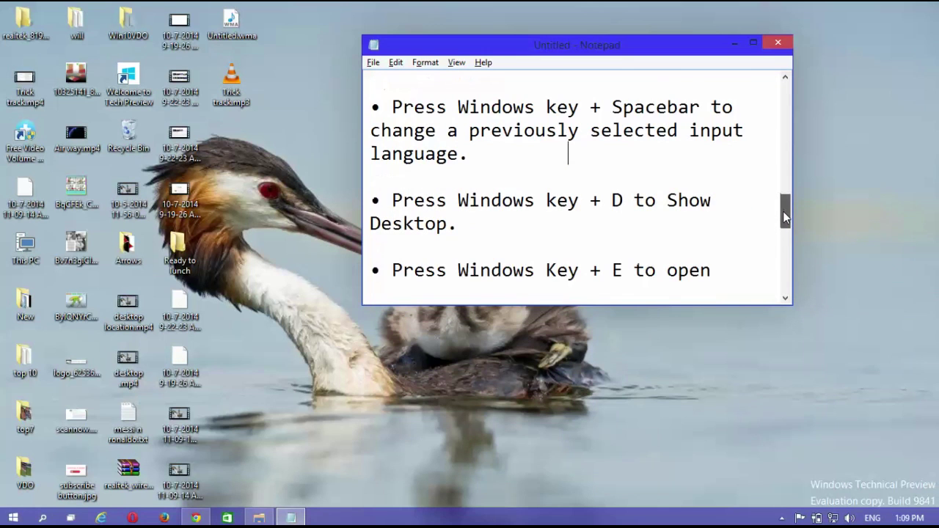
Highlight the Win+D tip and bring up Chrome with Twitter maximized
drag(458, 225, 374, 200)
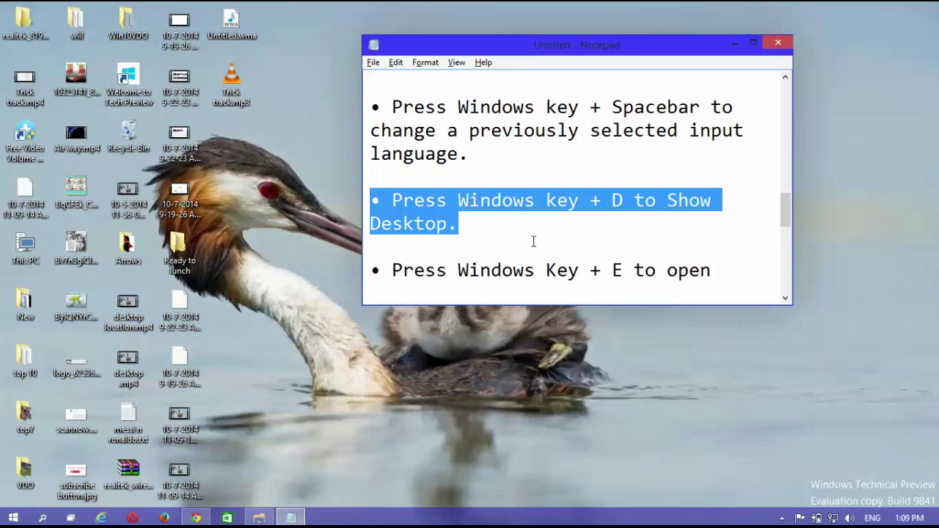
click(196, 518)
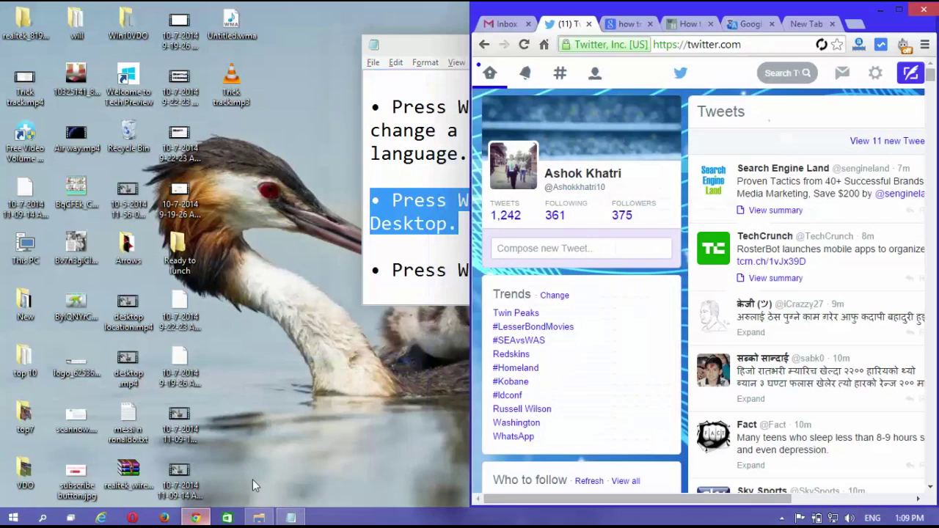
click(900, 9)
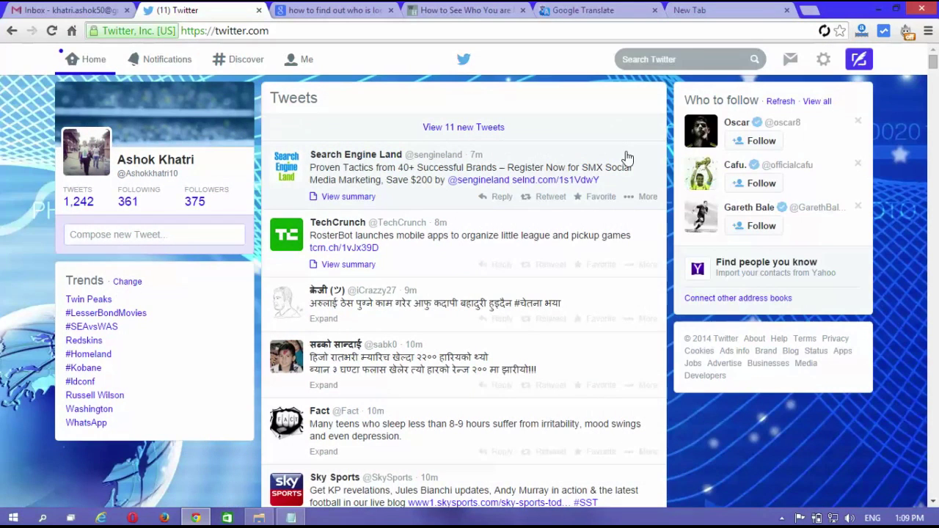
Show the bare desktop with Win+D, then bring the Notepad notes back
key(super+d)
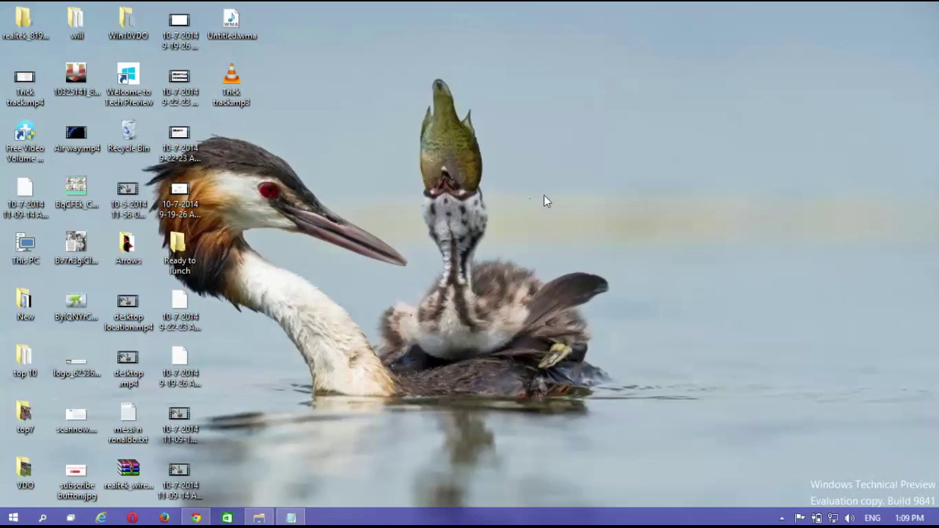
key(super+d)
key(super+d)
click(291, 518)
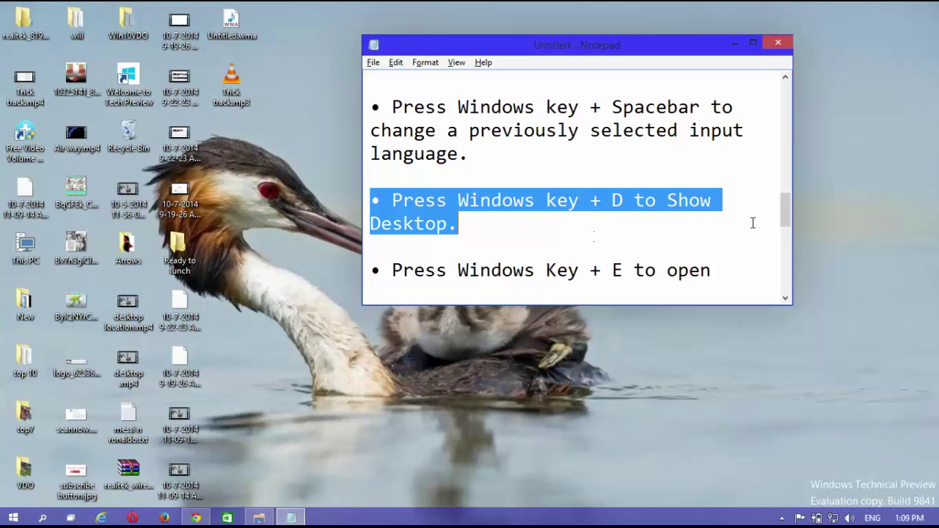
drag(784, 204, 782, 216)
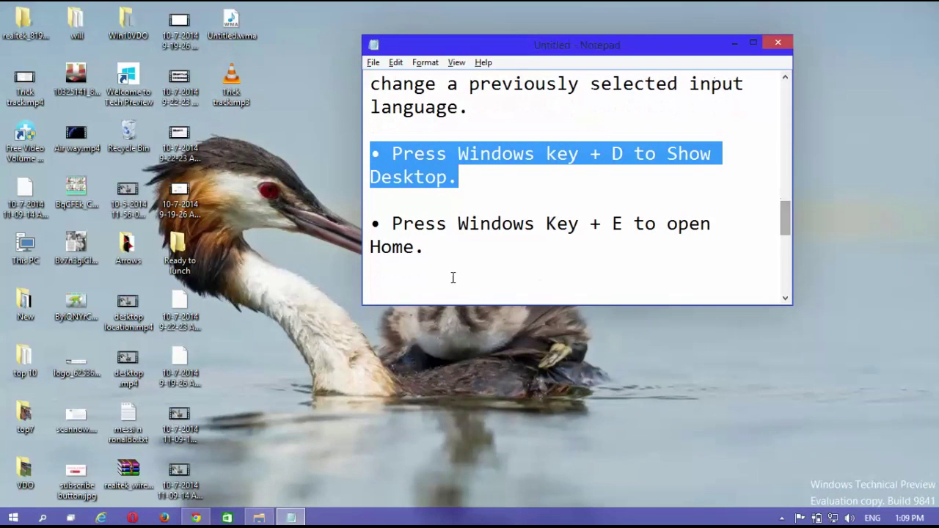
Open File Explorer at Home with Win+E, maximize, restore, move it left, then close it
drag(432, 248, 369, 225)
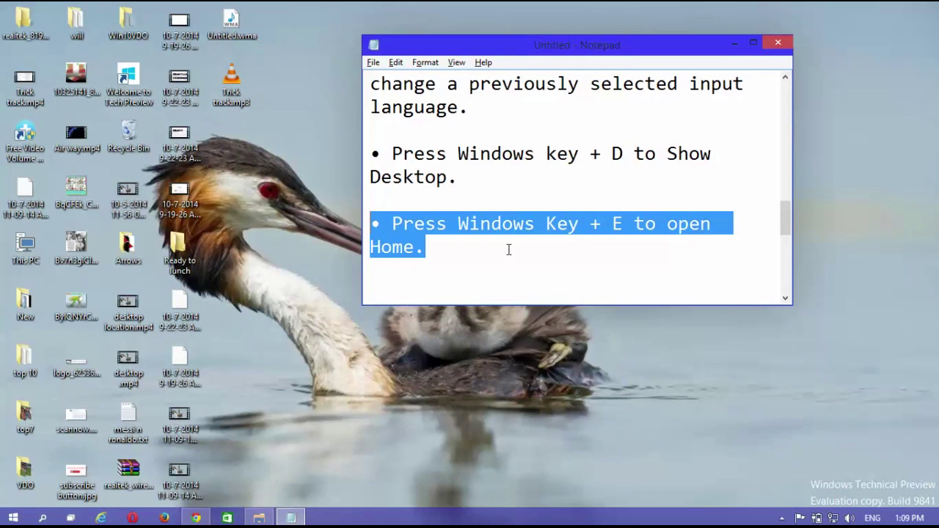
key(super+e)
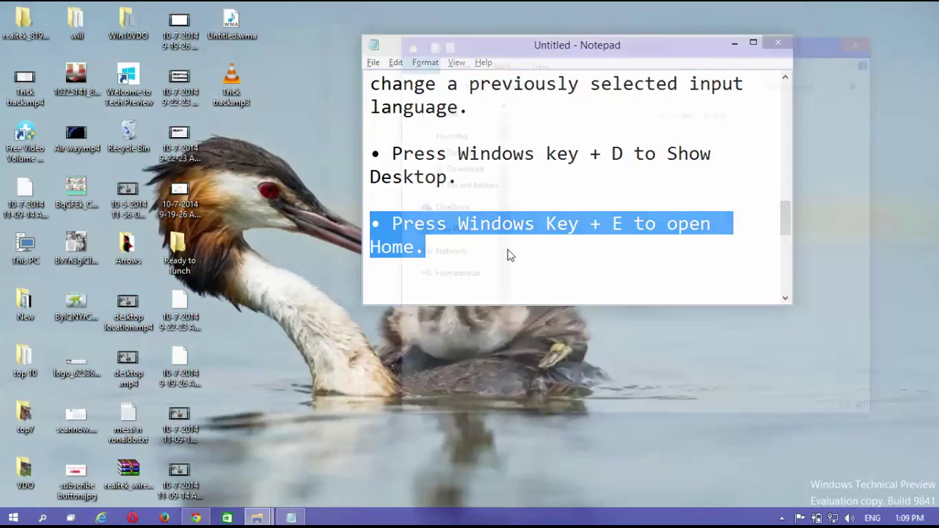
click(830, 50)
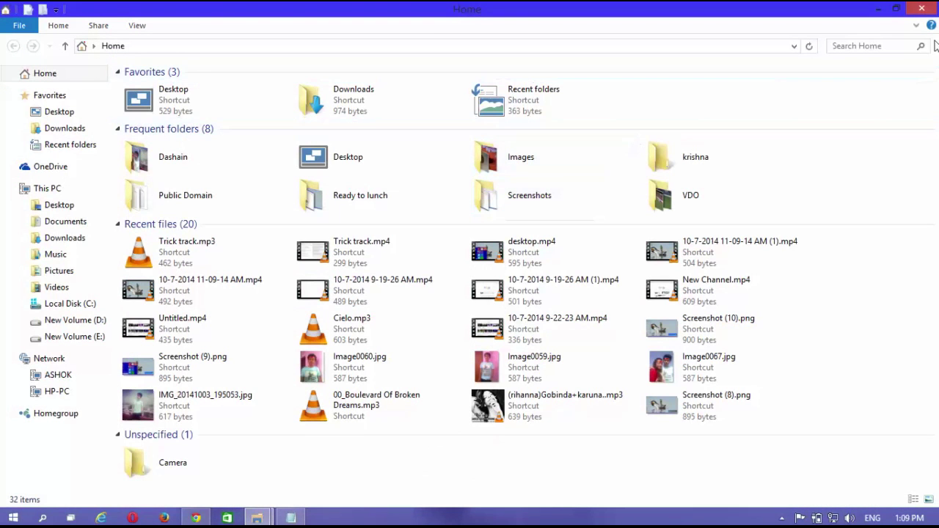
click(900, 9)
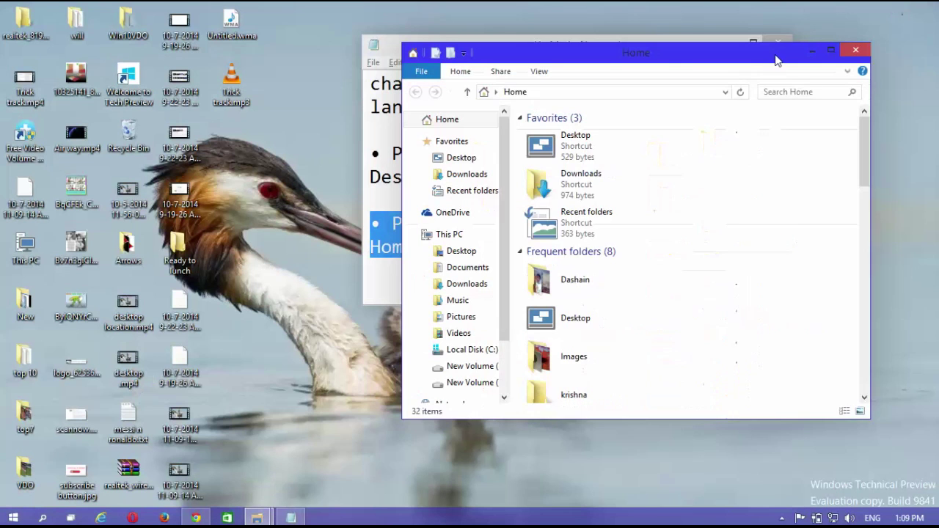
drag(775, 58, 477, 71)
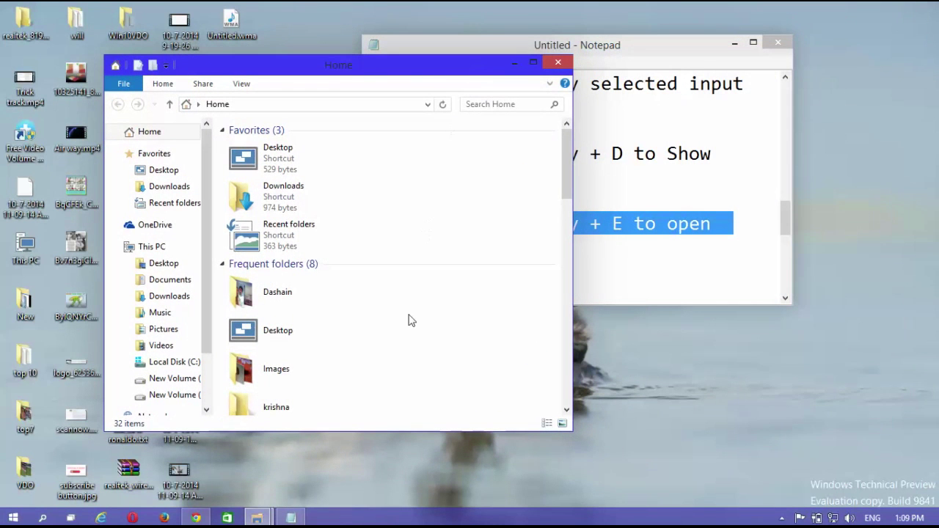
click(550, 65)
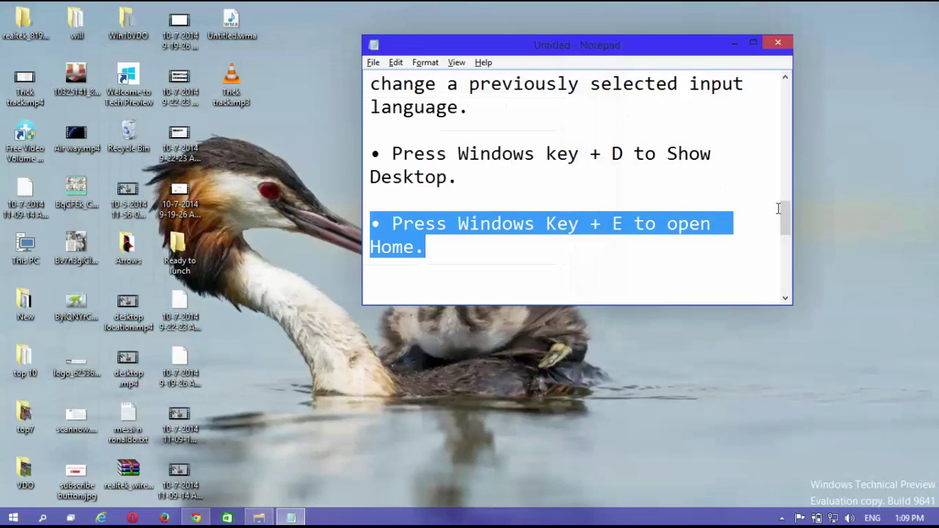
drag(787, 211, 785, 227)
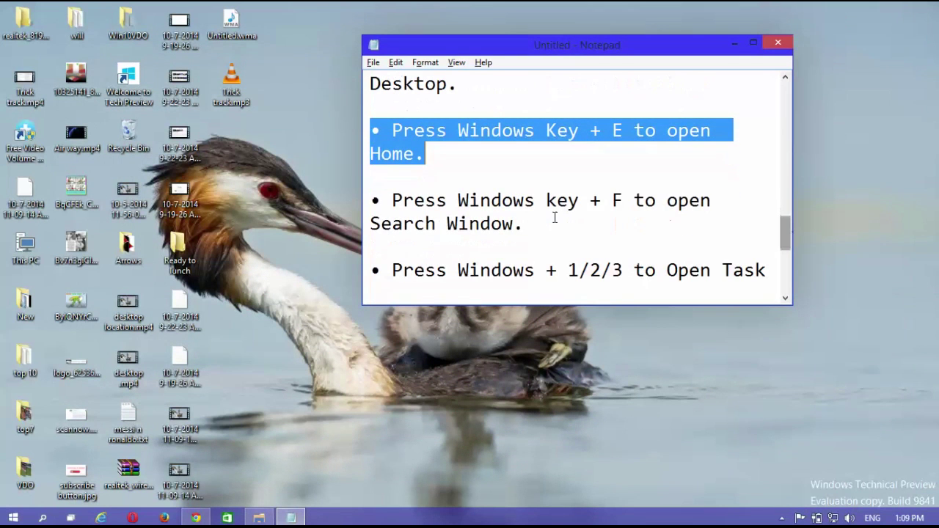
Highlight the Win+F tip, open and close Start search, then overwrite the line with f, delete it, and undo
drag(538, 224, 362, 207)
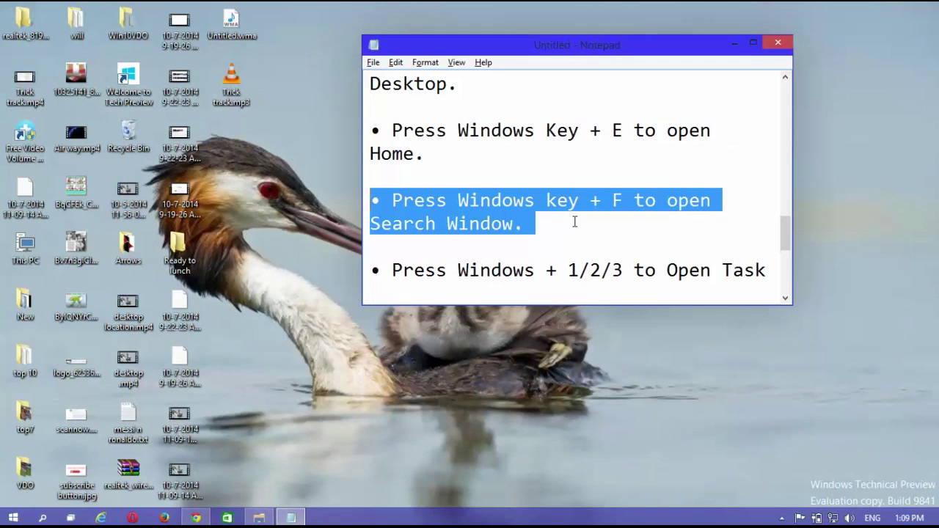
key(super)
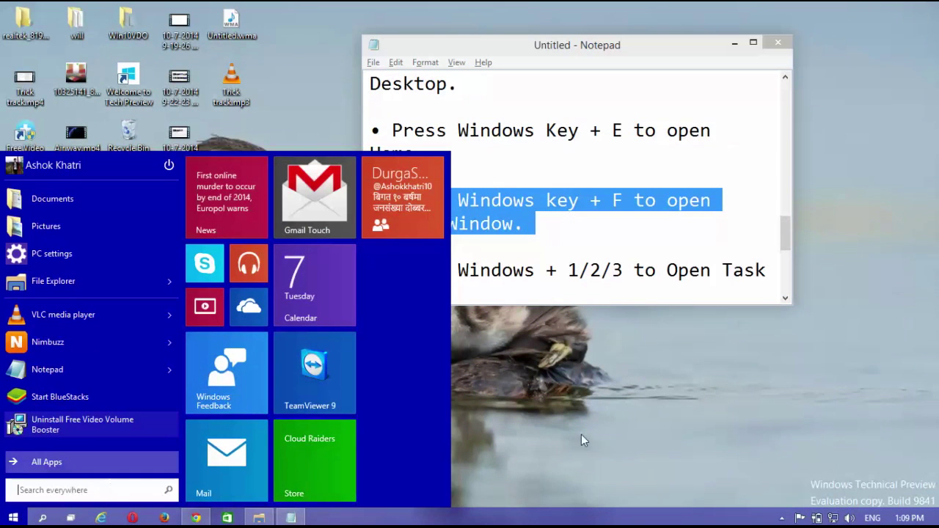
key(super)
text(f)
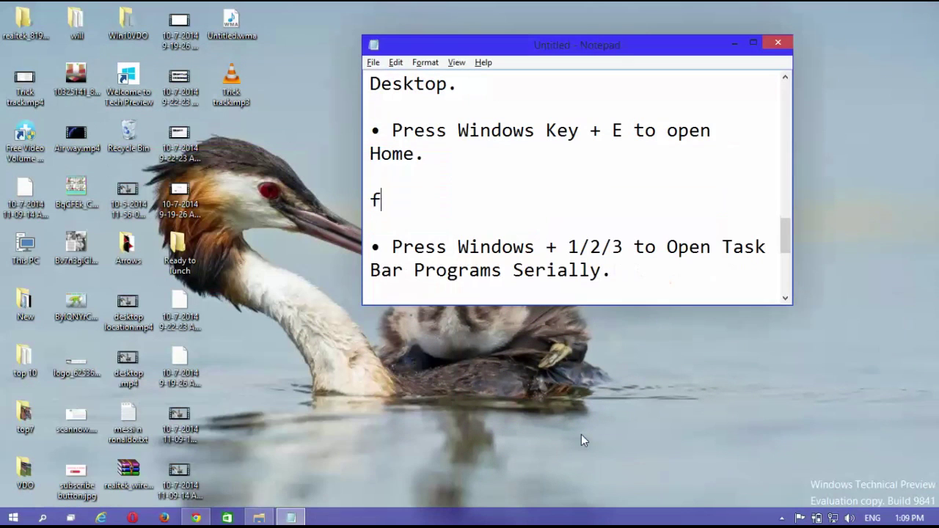
key(BackSpace)
key(BackSpace)
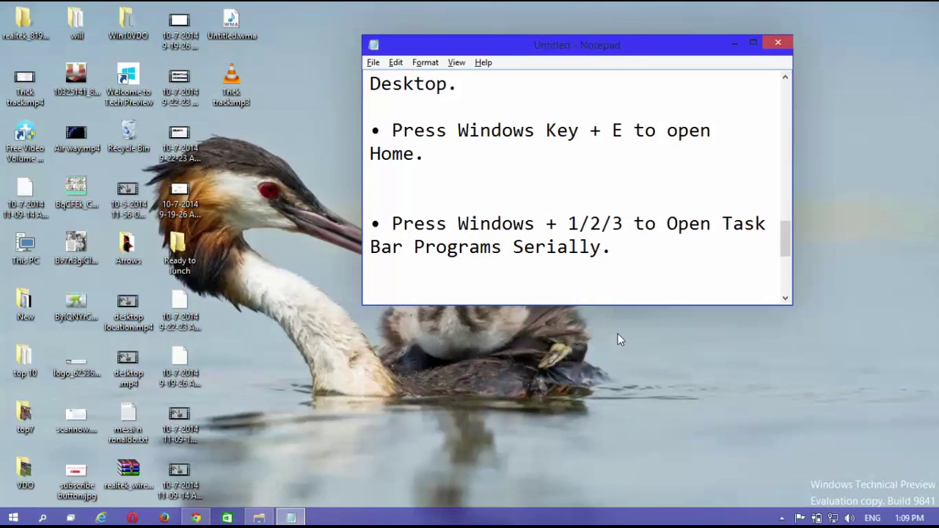
key(ctrl+z)
key(ctrl+z)
Highlight the Windows + 1/2/3 tip, then use Win+4 to show and minimize Chrome with Twitter
drag(789, 233, 783, 253)
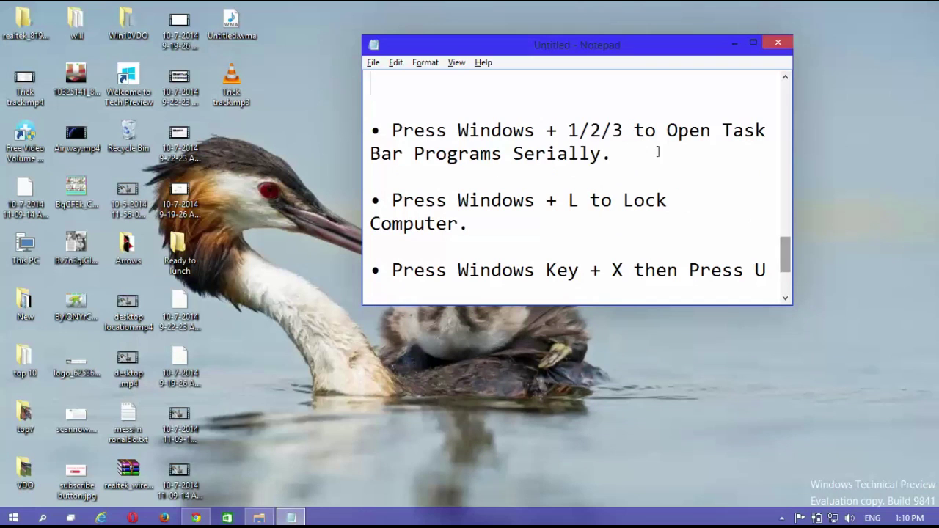
drag(623, 152, 369, 137)
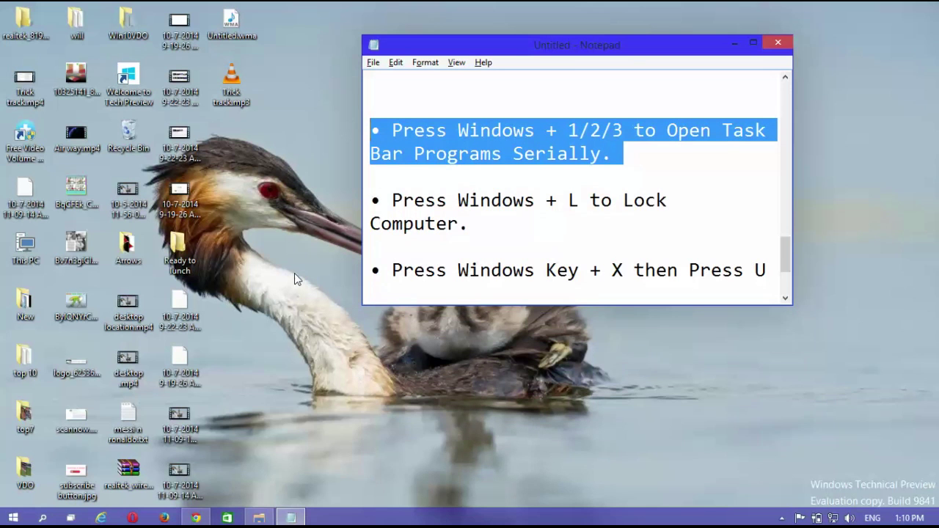
key(super+4)
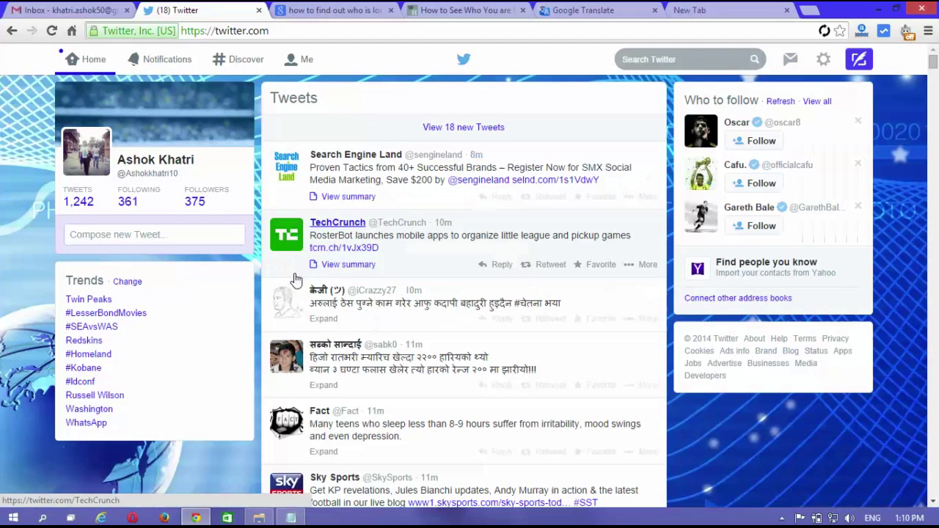
key(super+4)
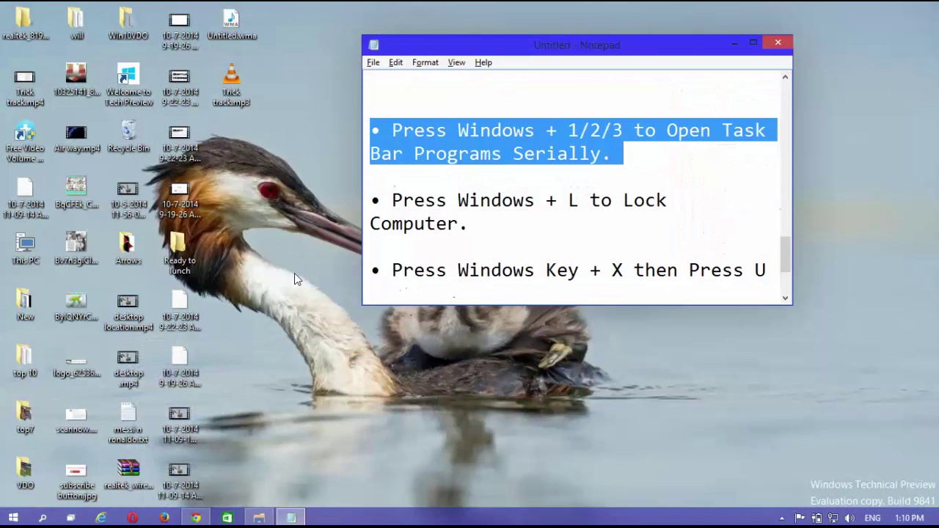
Highlight the Lock Computer tip in the Notepad shortcut list
click(516, 216)
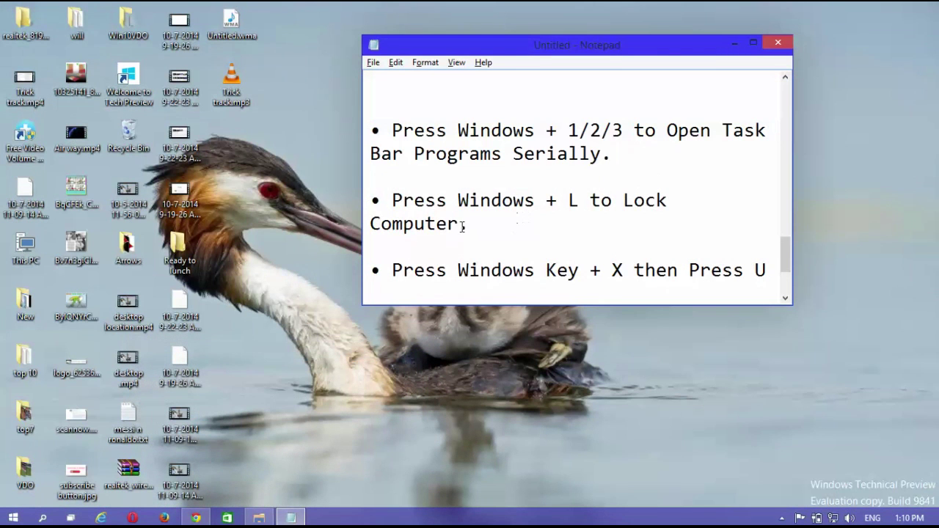
drag(471, 227, 374, 200)
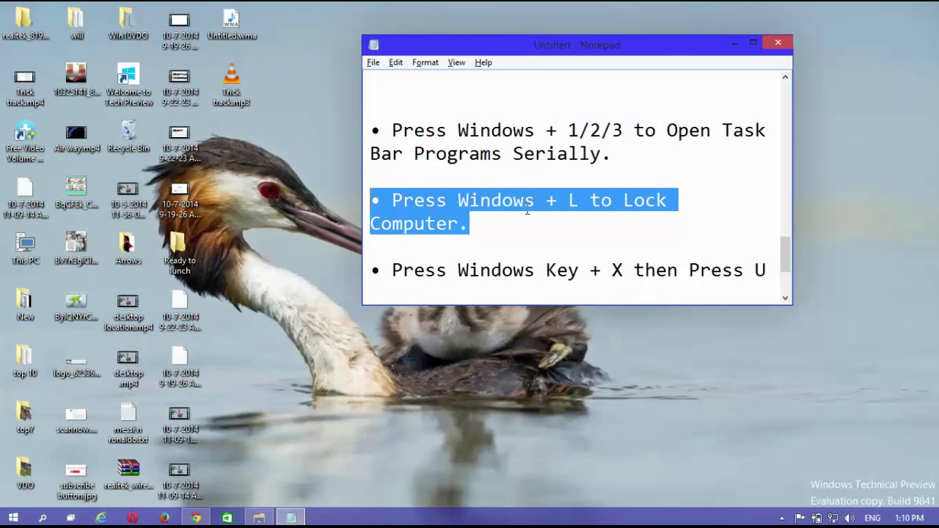
click(339, 305)
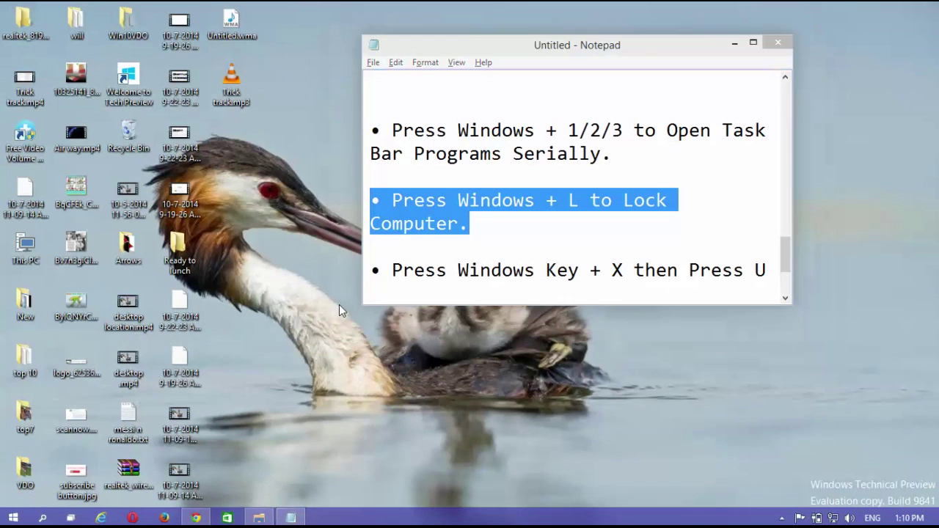
Highlight the Win+X quick shutdown tip, then expand the power user menu's Shut down or sign out options
drag(783, 256, 783, 265)
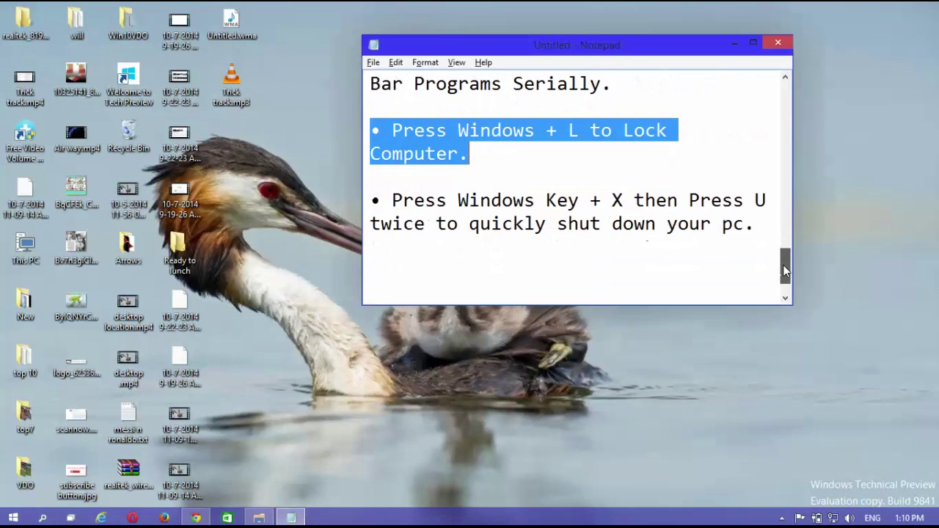
drag(760, 226, 368, 198)
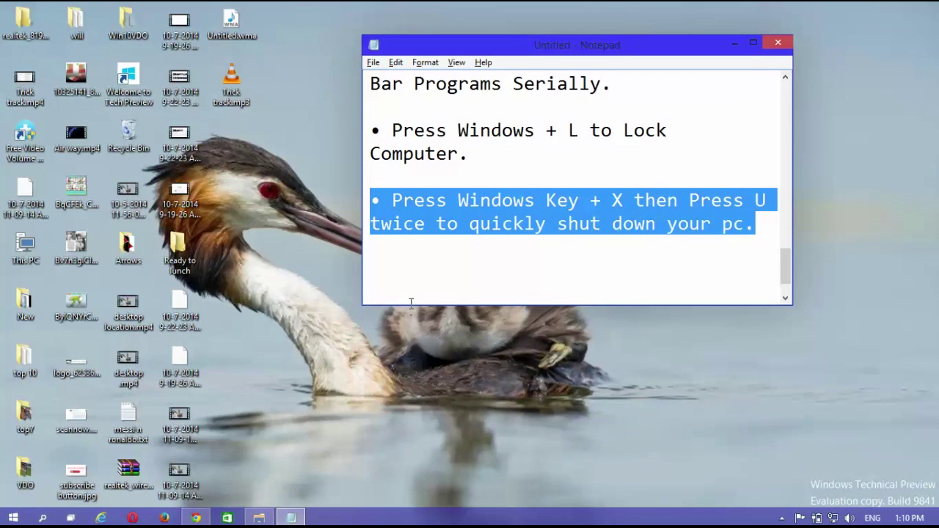
key(super+x)
key(u)
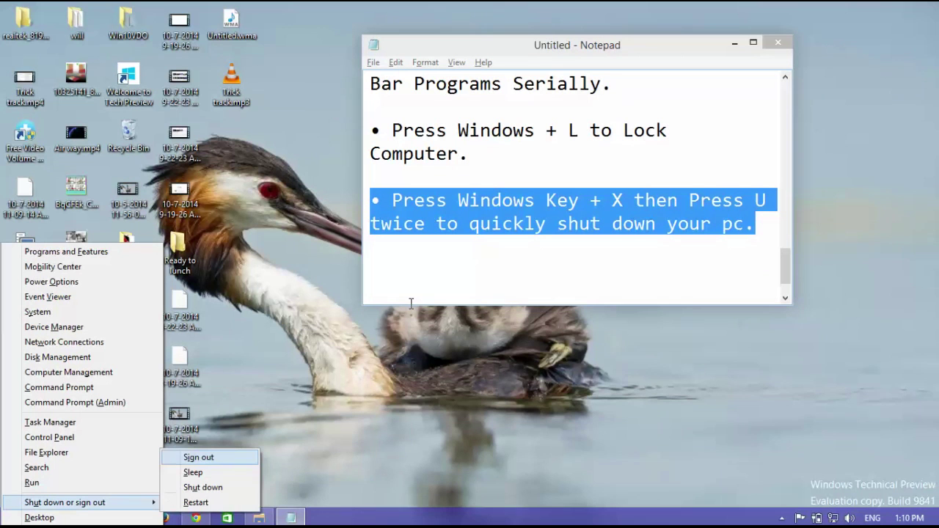